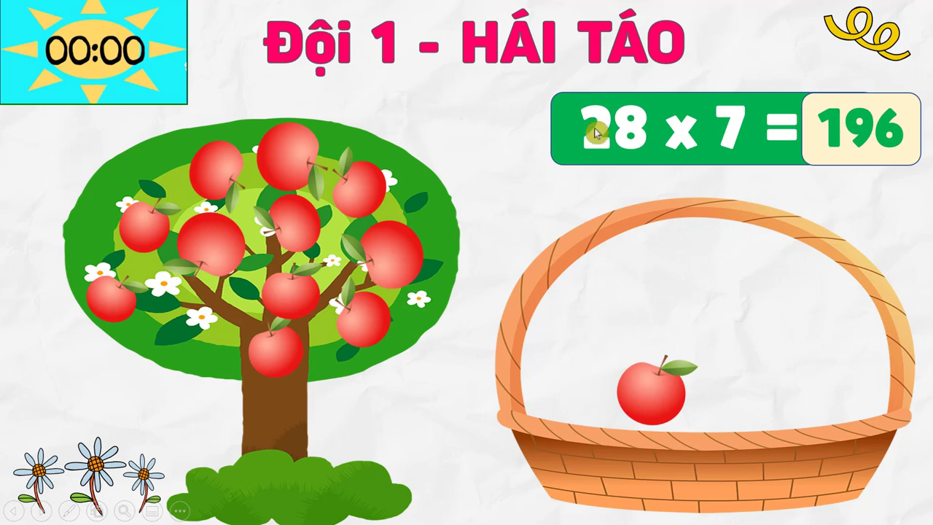
Advance through the apple-picking quiz questions to the food-matching slide
click(806, 141)
click(792, 145)
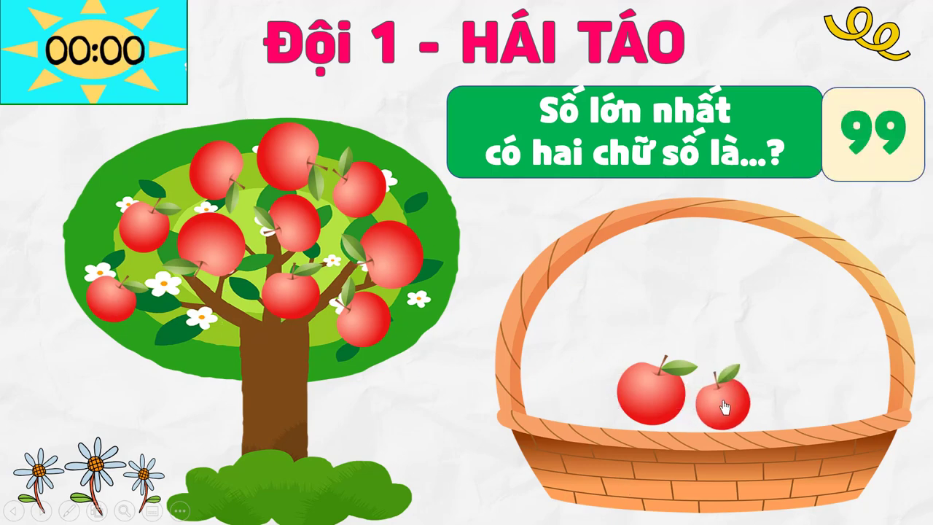
click(724, 406)
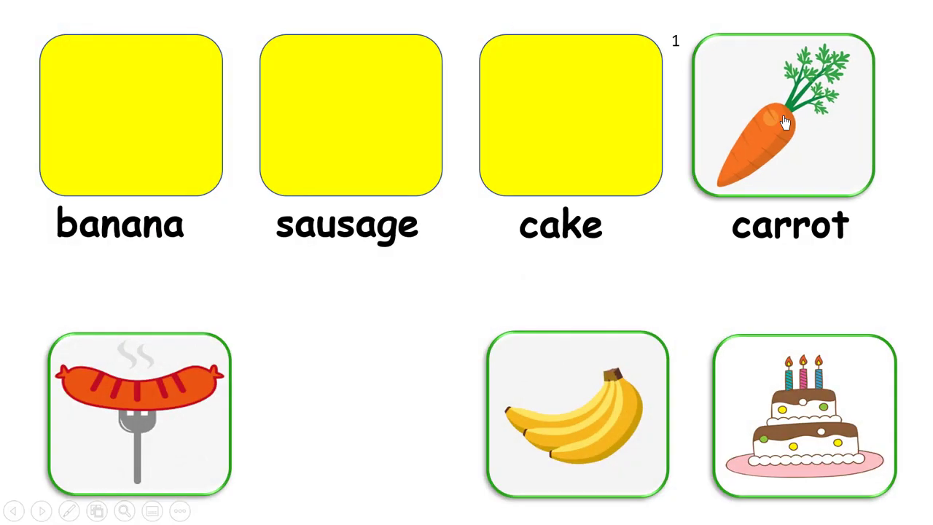
Place the banana, cake and sausage pictures above their matching words
click(583, 451)
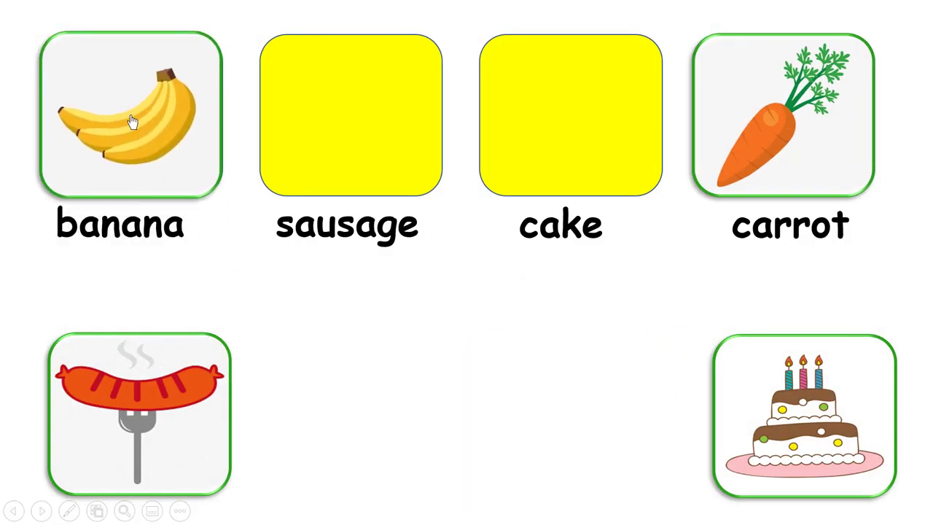
click(779, 426)
click(165, 427)
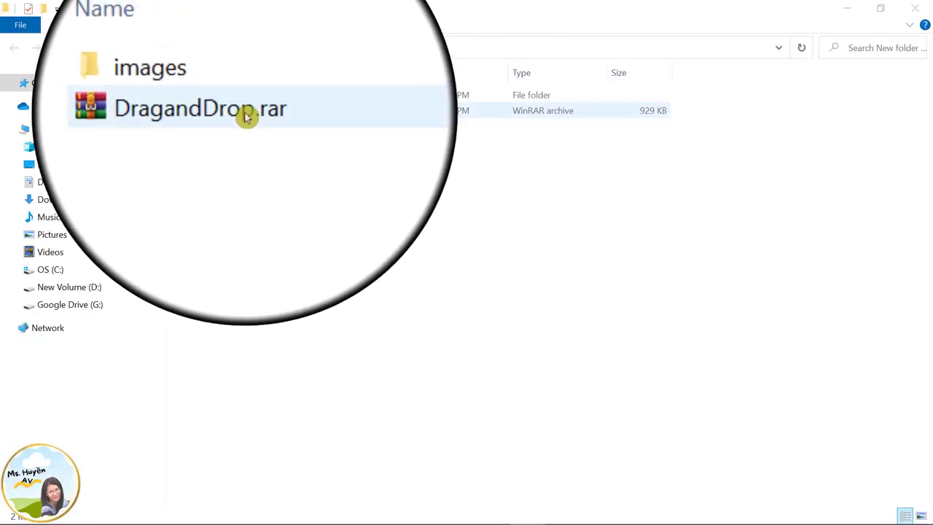
Extract DragandDrop.rar in place and open the new DragandDrop folder
click(246, 118)
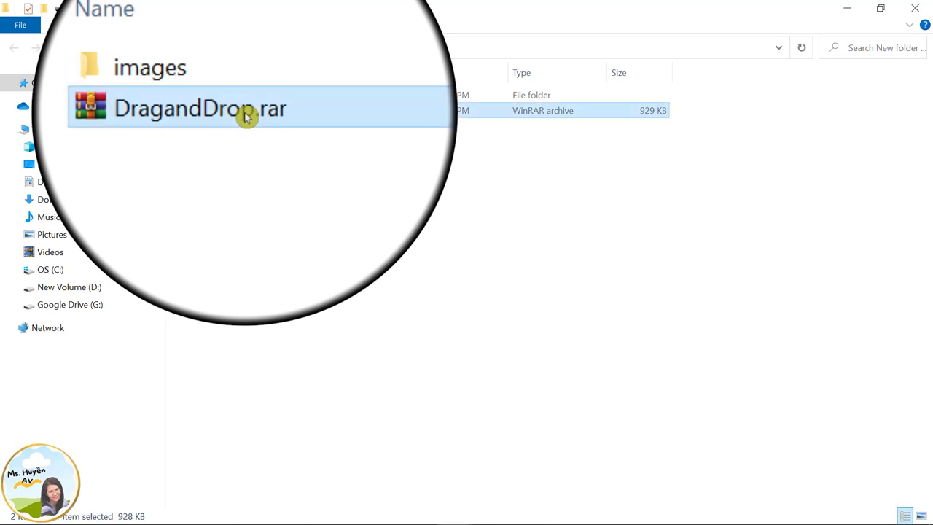
right_click(246, 118)
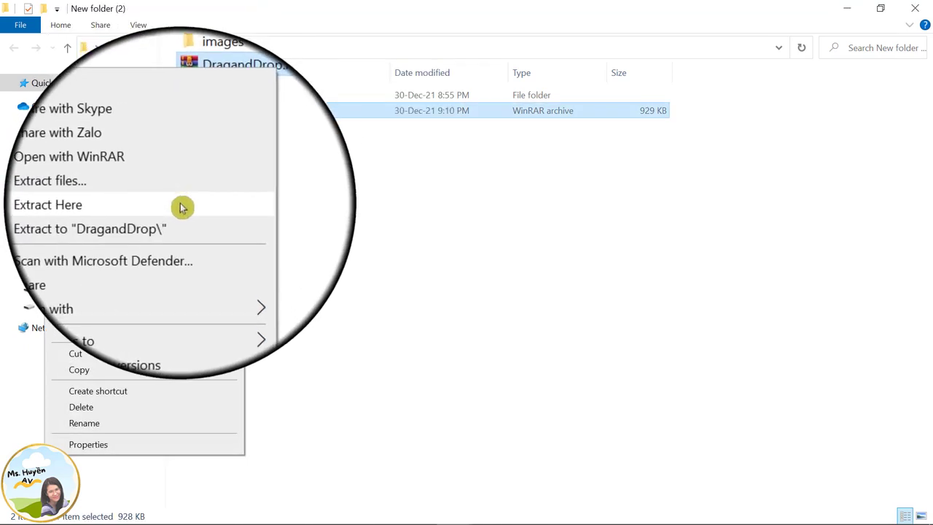
click(214, 211)
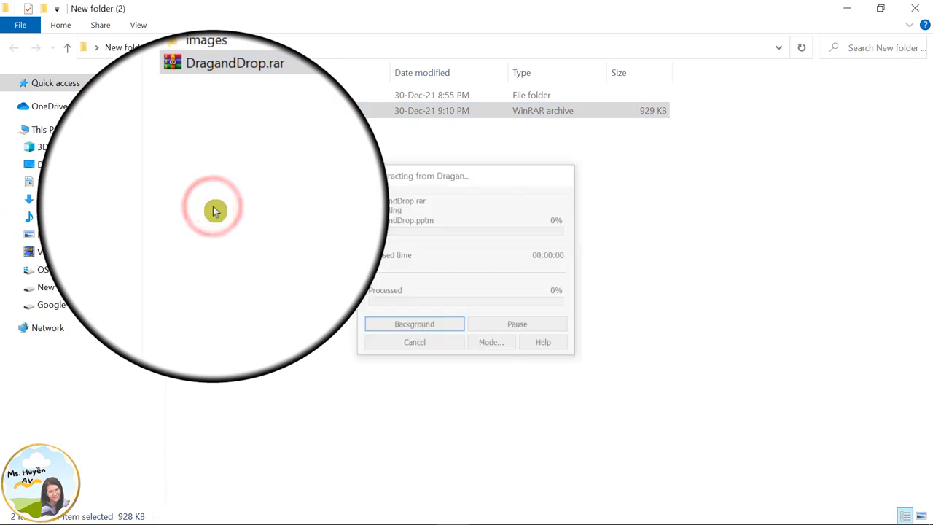
click(283, 209)
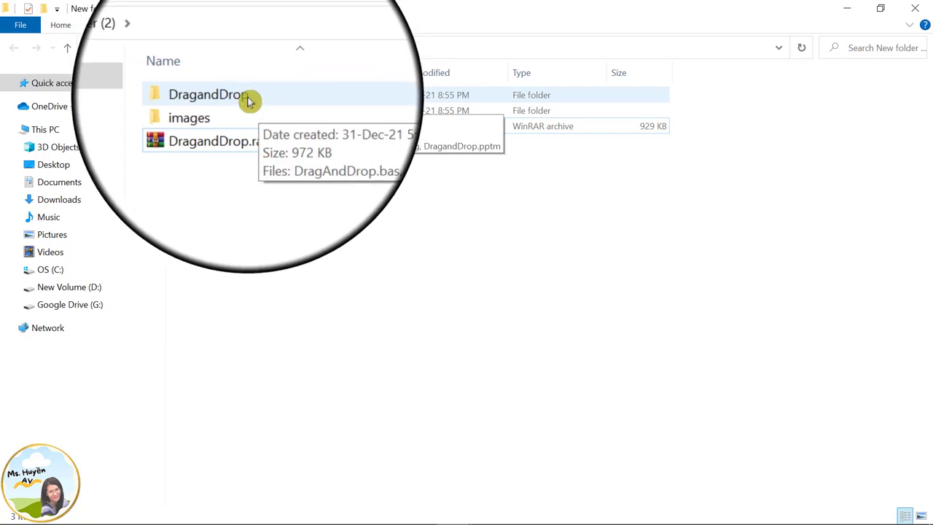
double_click(253, 96)
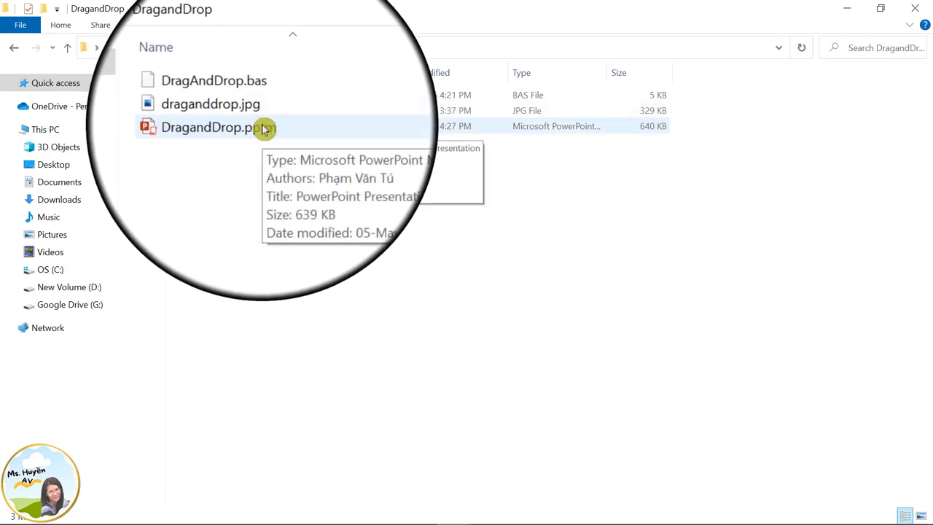
click(264, 115)
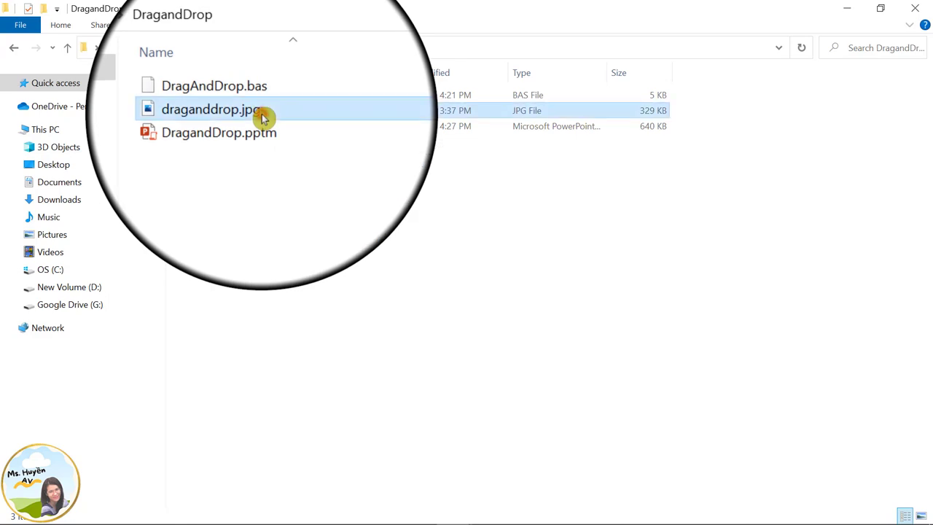
Preview draganddrop.jpg in Photos, then close the viewer
double_click(264, 115)
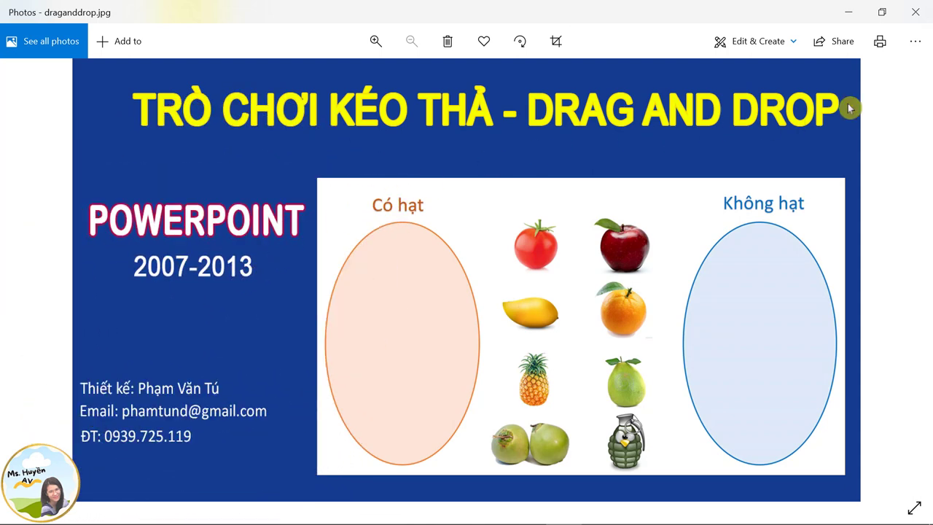
click(920, 13)
click(328, 276)
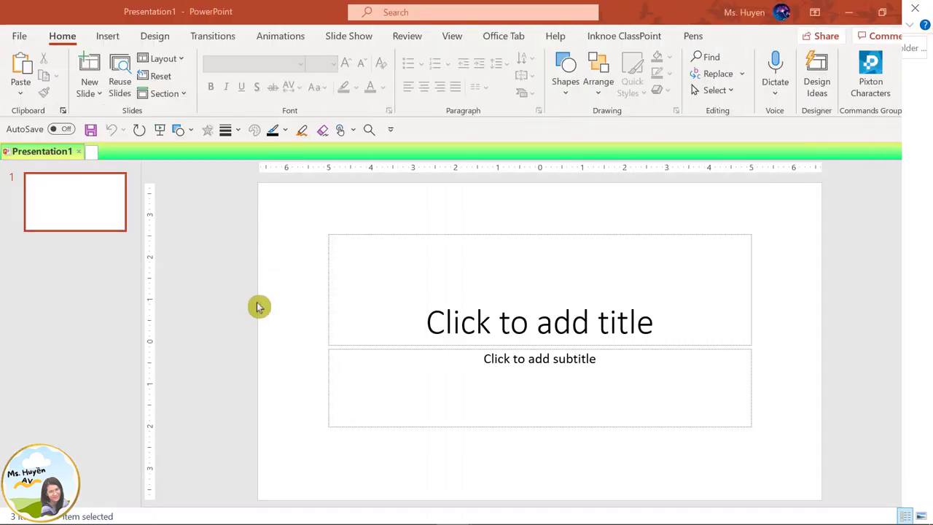
Enable the Developer tab through Options > Customize Ribbon and switch to it
click(20, 38)
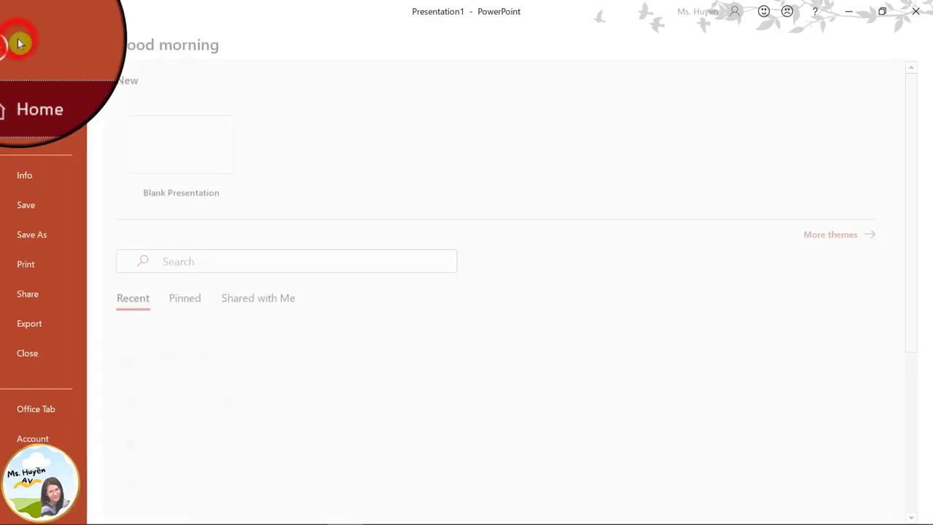
click(44, 491)
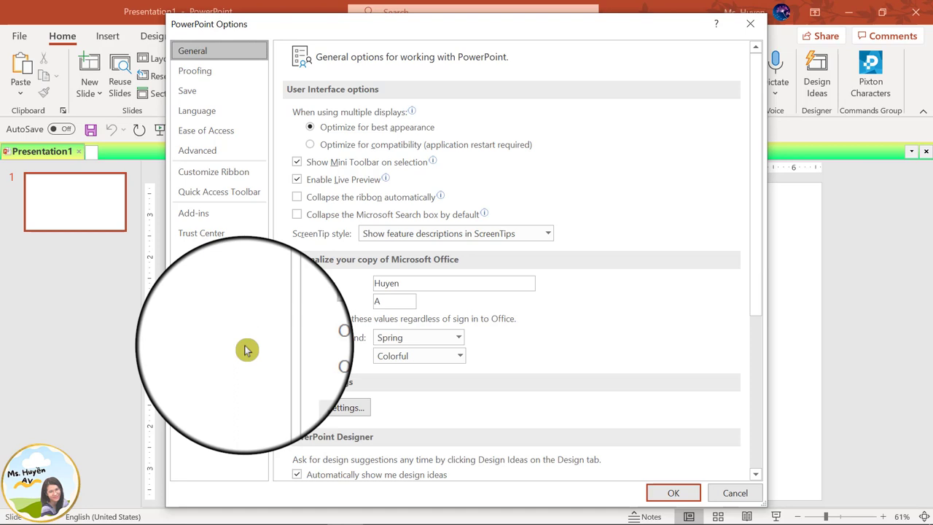
click(218, 172)
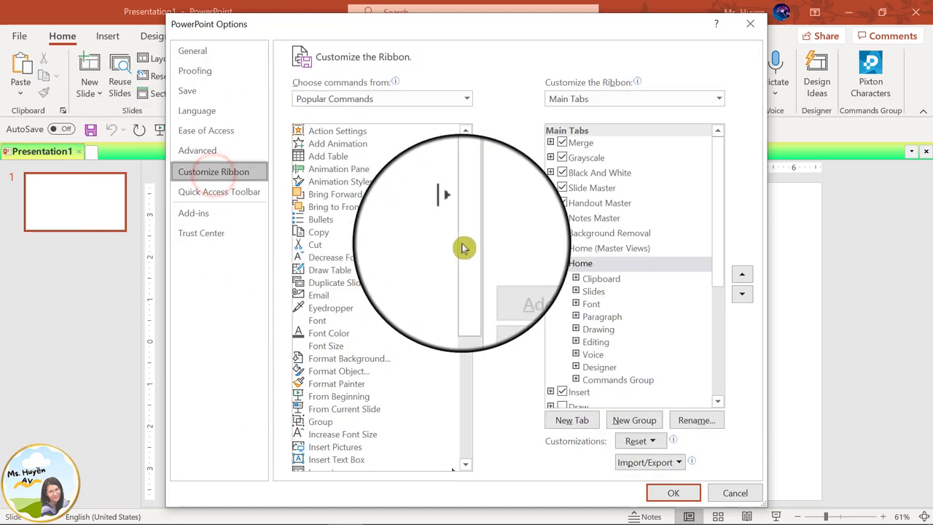
mouse_move(719, 261)
mouse_down()
mouse_move(724, 383)
mouse_move(714, 394)
mouse_up()
click(562, 324)
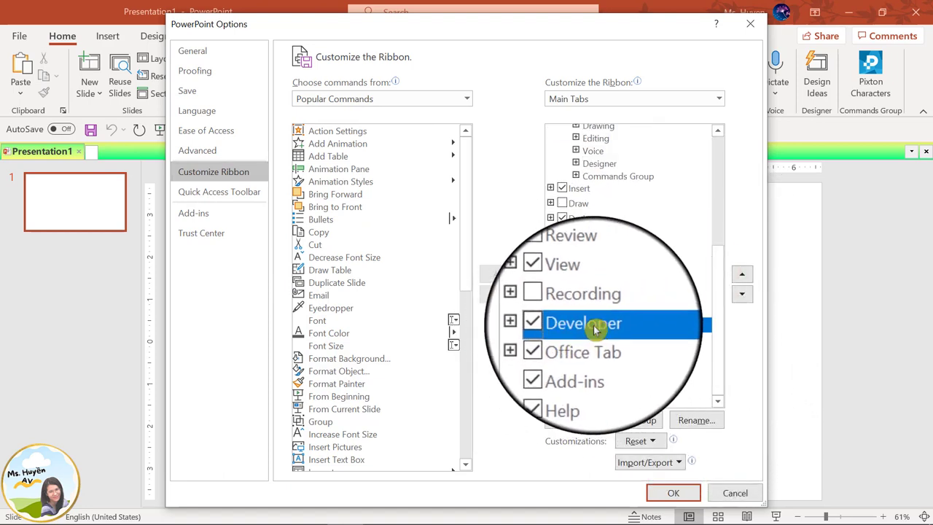
click(673, 492)
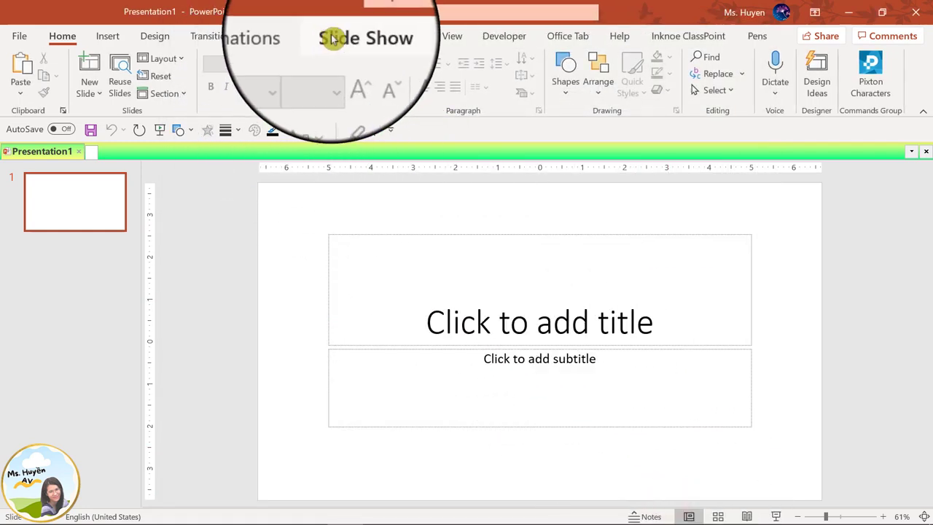
click(493, 43)
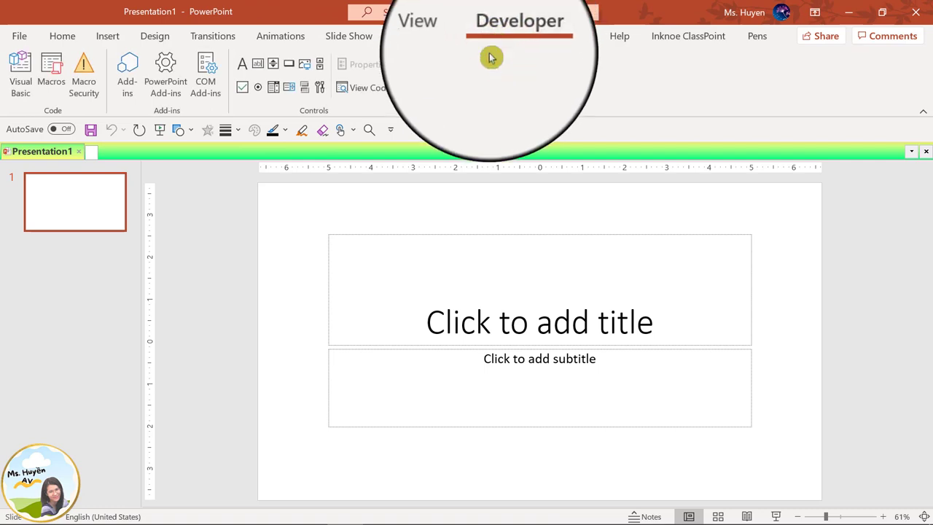
Import DragAndDrop.bas from the Desktop's New folder (2) into the VBA editor
click(14, 95)
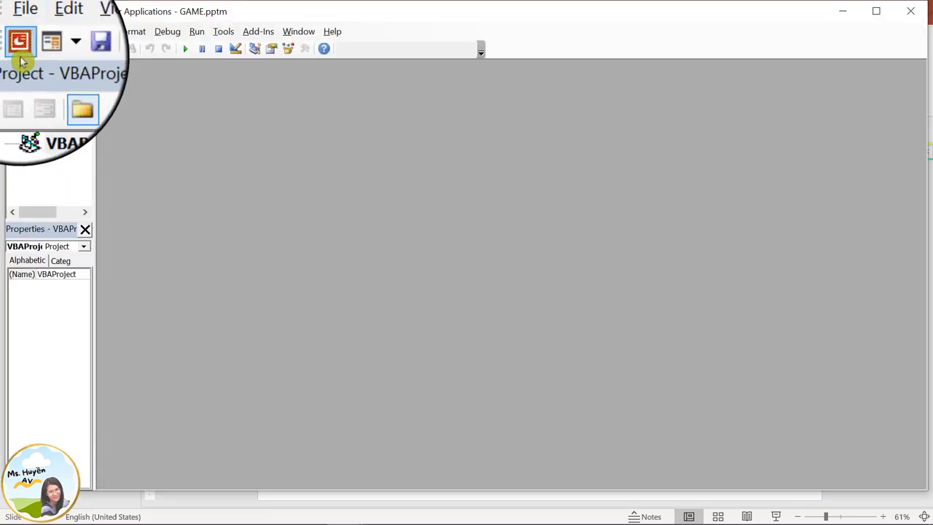
click(17, 36)
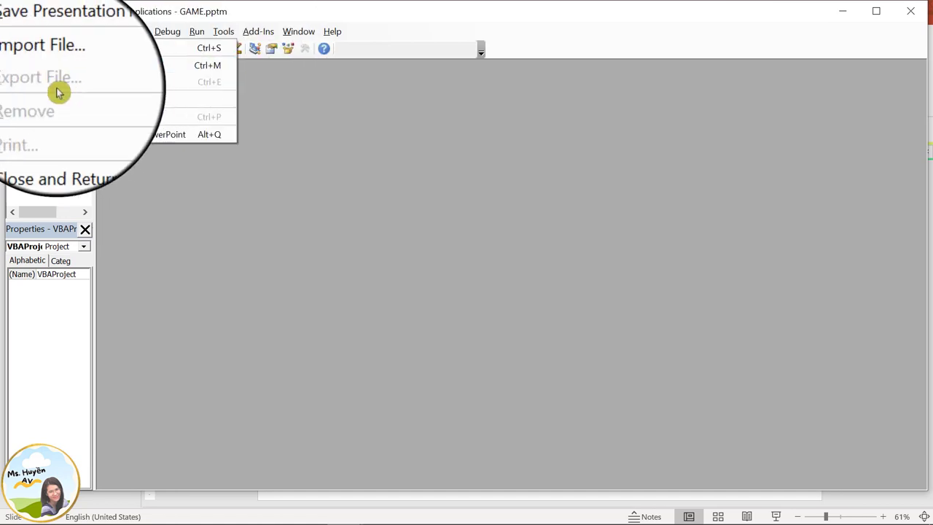
click(40, 68)
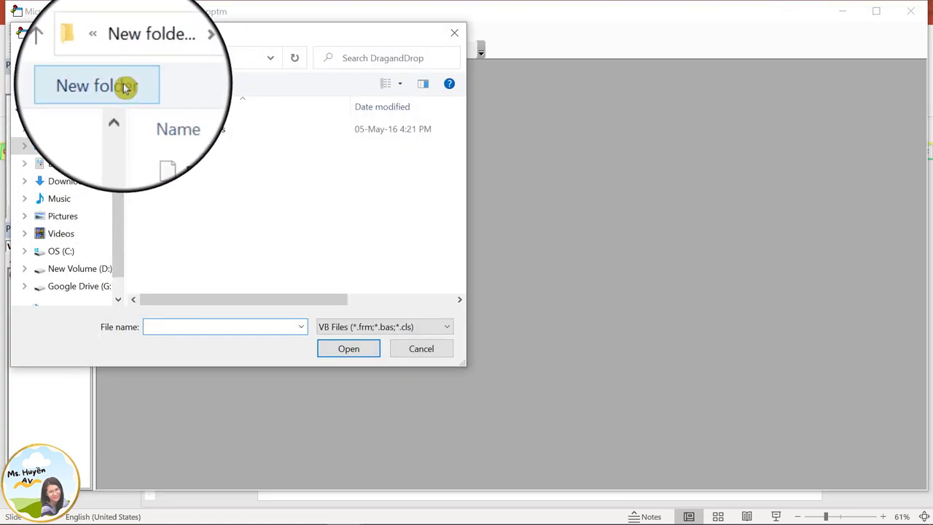
click(64, 146)
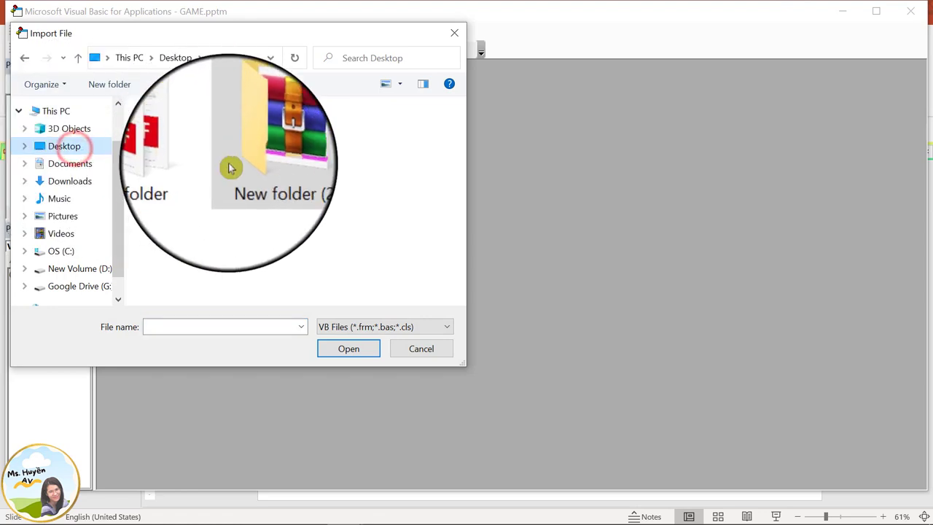
double_click(259, 169)
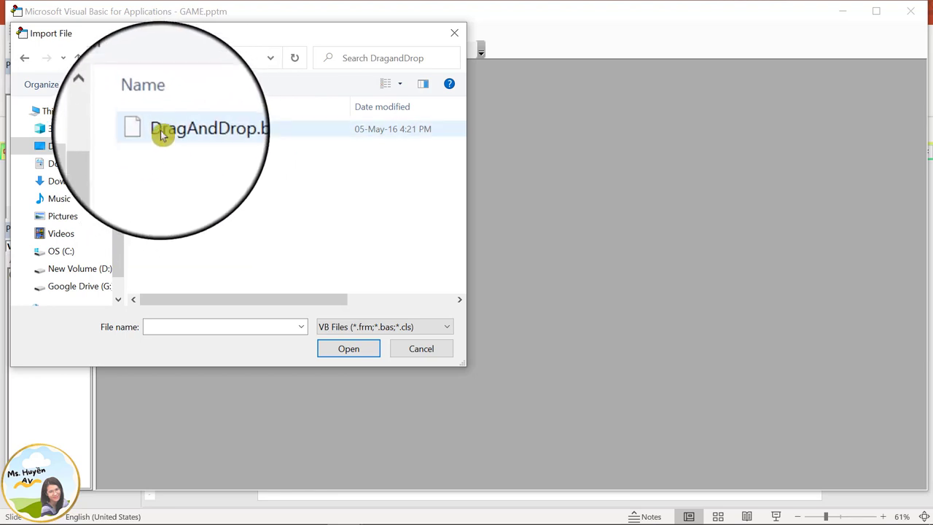
double_click(166, 132)
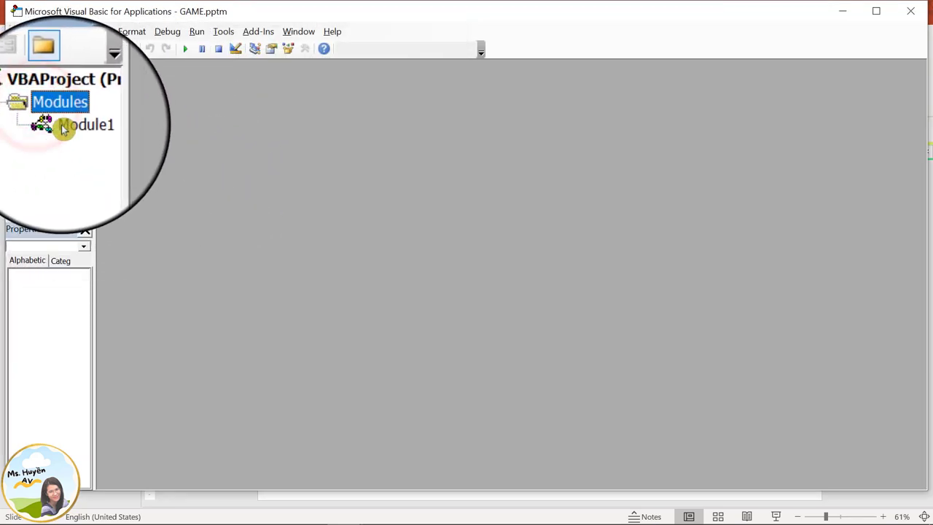
Open Module1's code and select the DropInSeconds value of 3
double_click(62, 128)
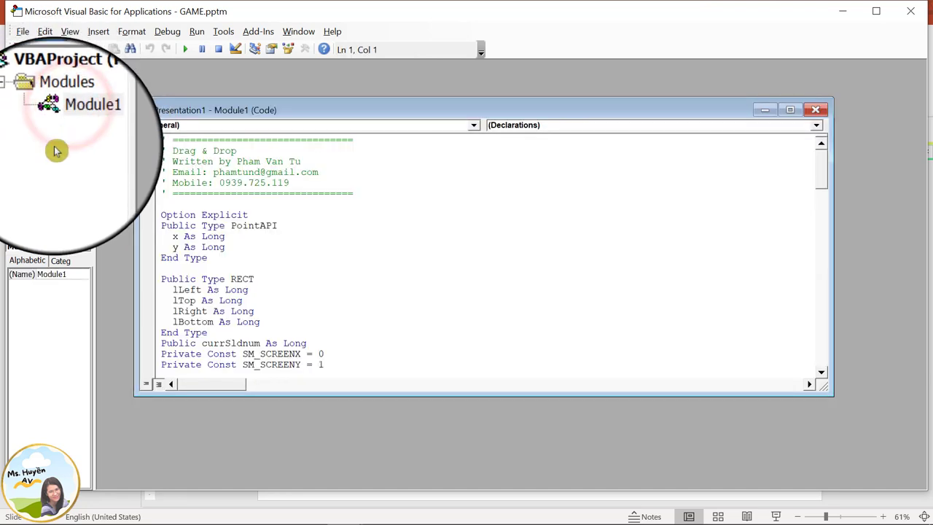
scroll(408, 237, down, 1)
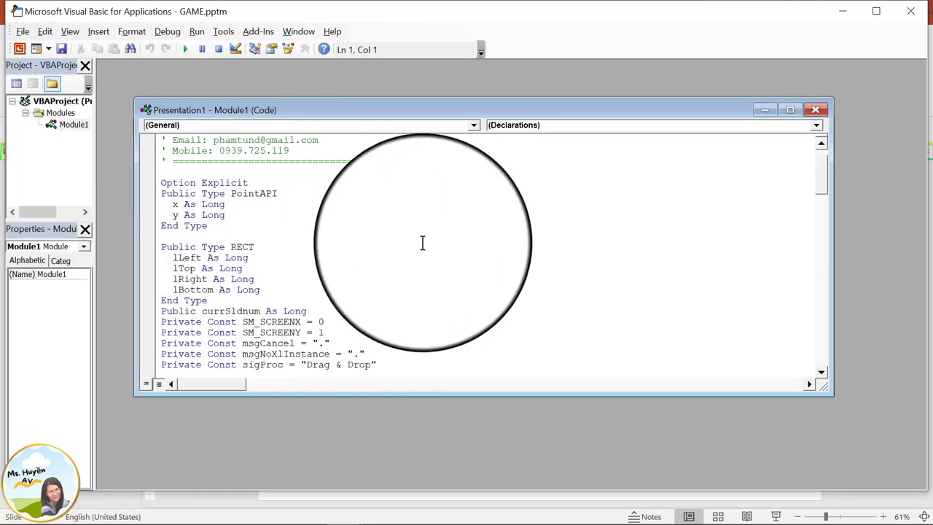
drag(824, 180, 840, 277)
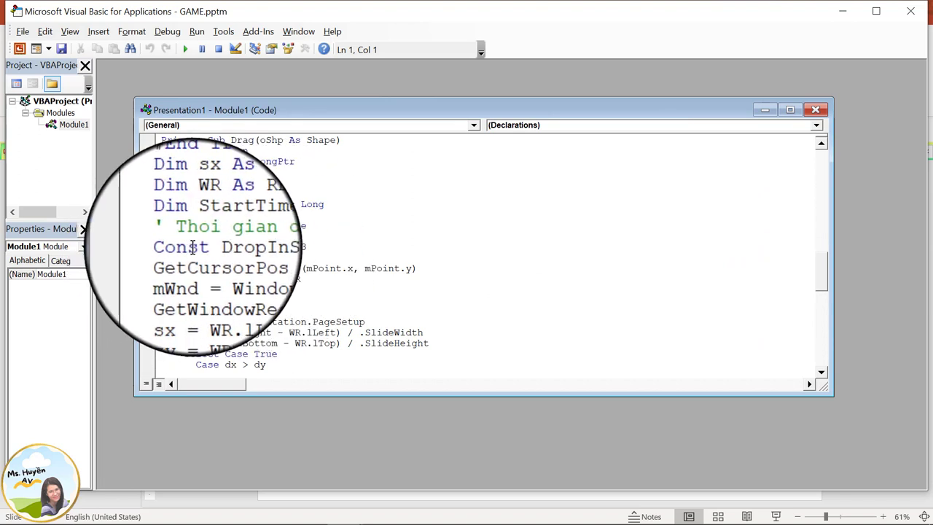
drag(174, 247, 313, 247)
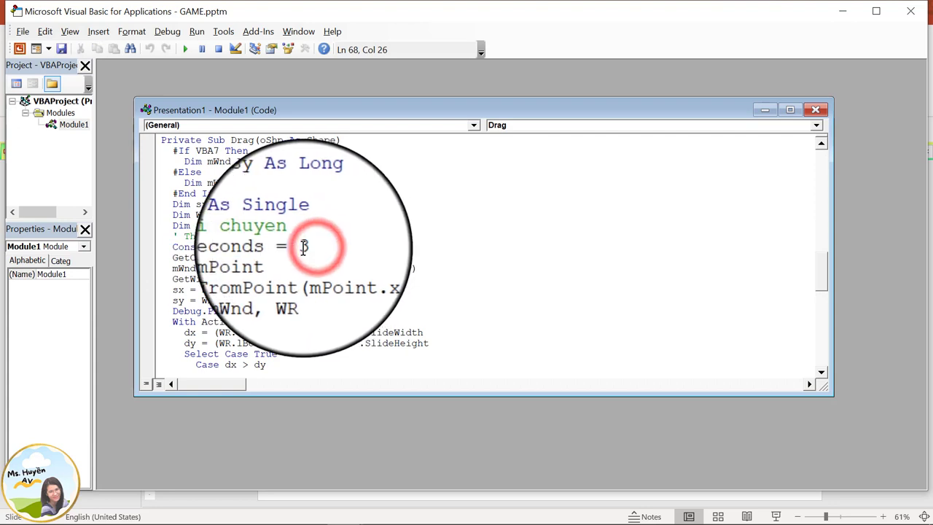
double_click(303, 248)
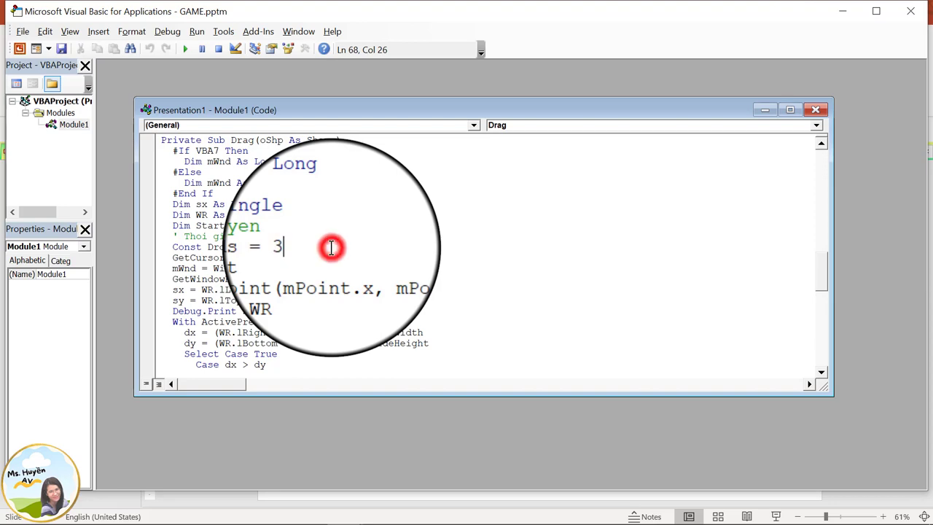
Save the presentation to the Desktop as the macro-enabled file Game.pptm
click(62, 51)
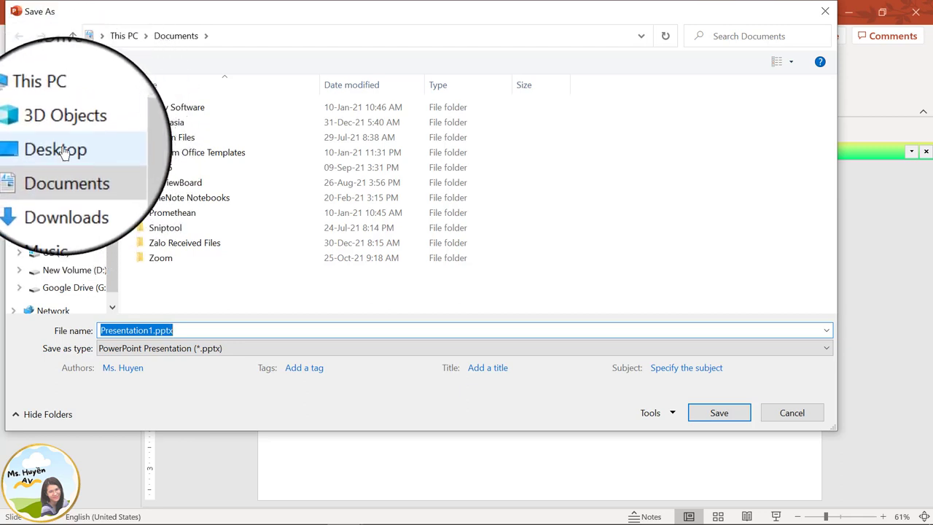
click(63, 149)
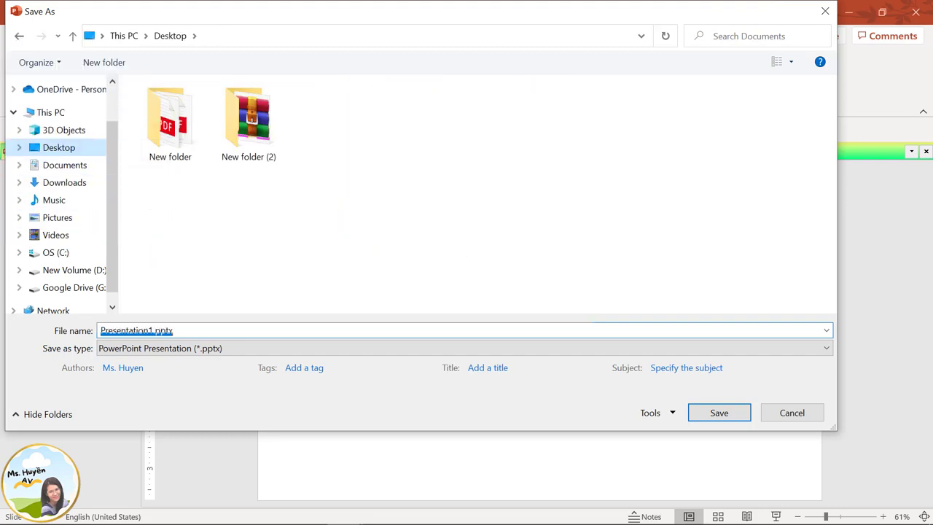
click(194, 352)
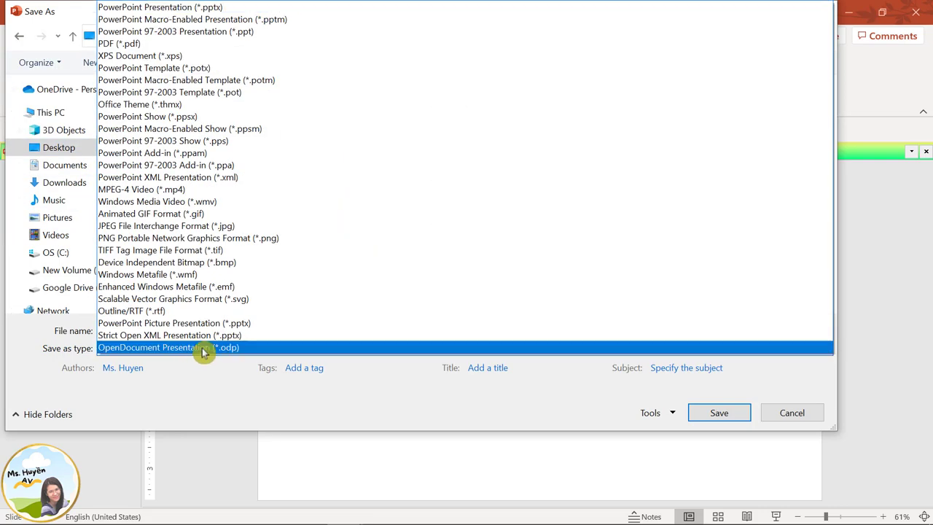
click(160, 22)
double_click(153, 329)
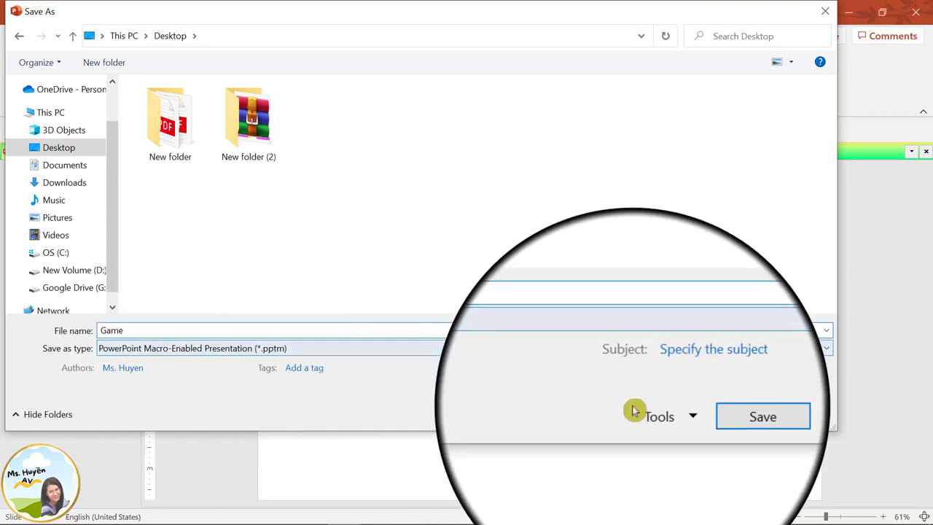
click(704, 421)
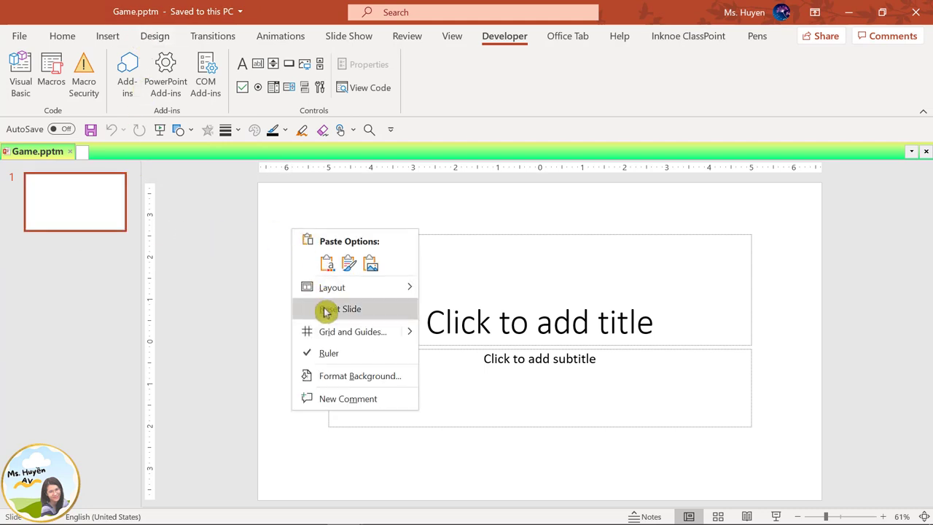
mouse_move(332, 287)
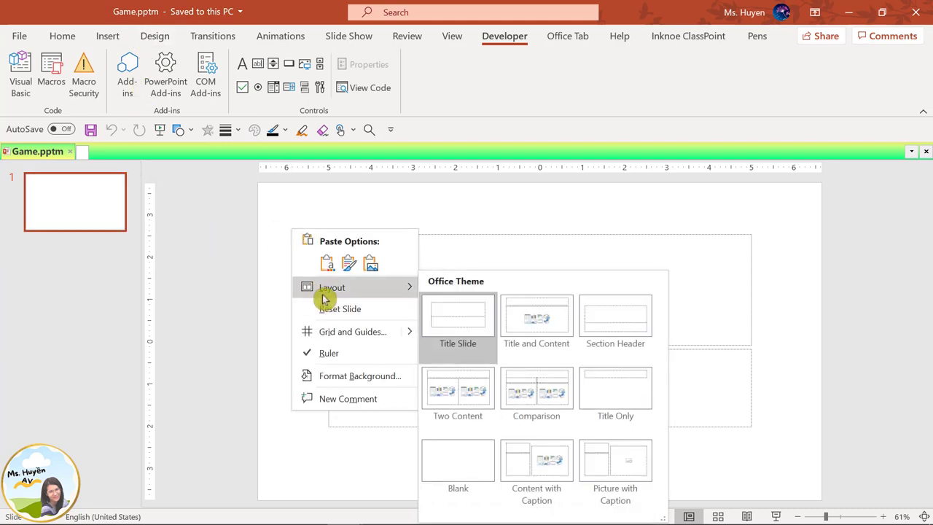
Apply the Blank layout to the slide and restore down the PowerPoint window
click(467, 452)
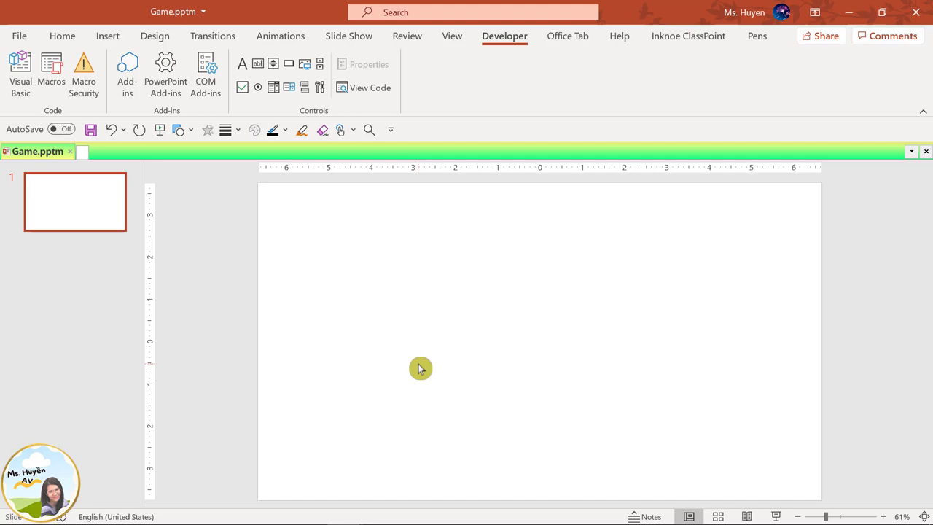
click(882, 16)
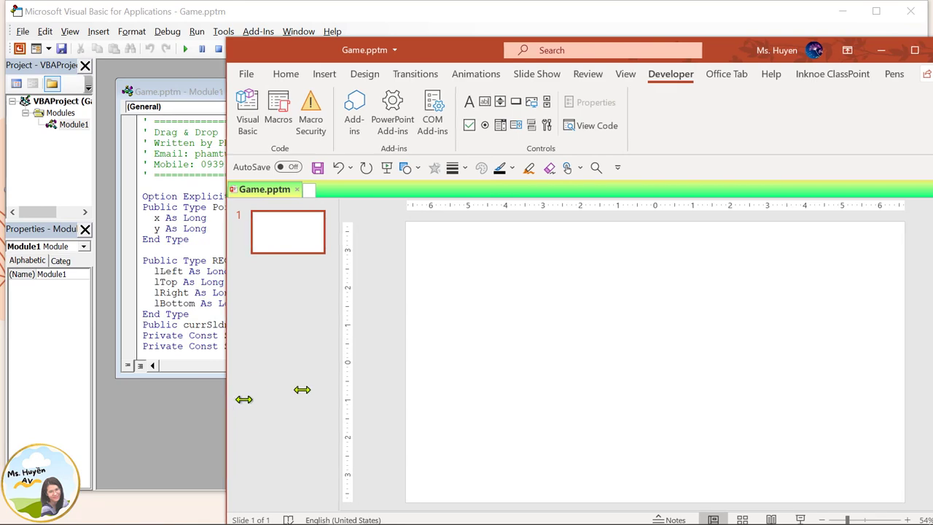
Drag image1.jpeg from the images folder onto the slide and stretch it to full width
drag(226, 402, 462, 368)
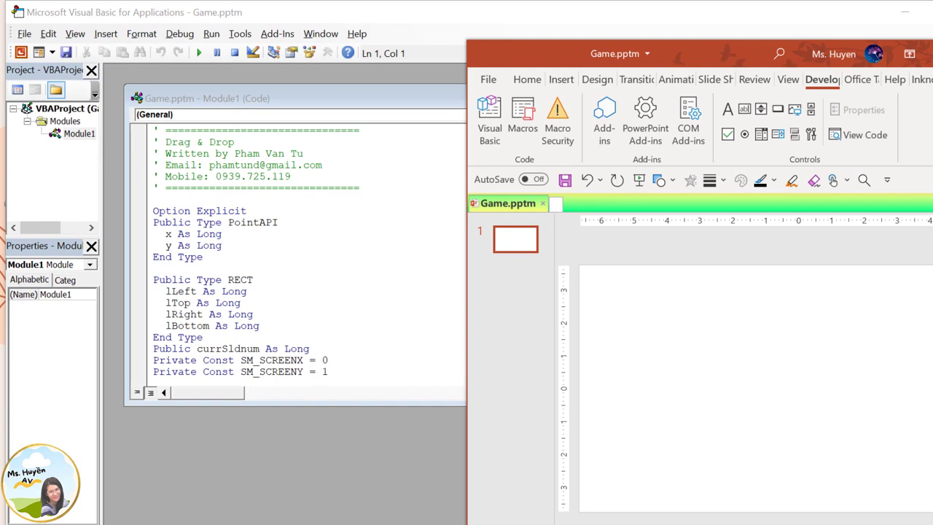
click(360, 466)
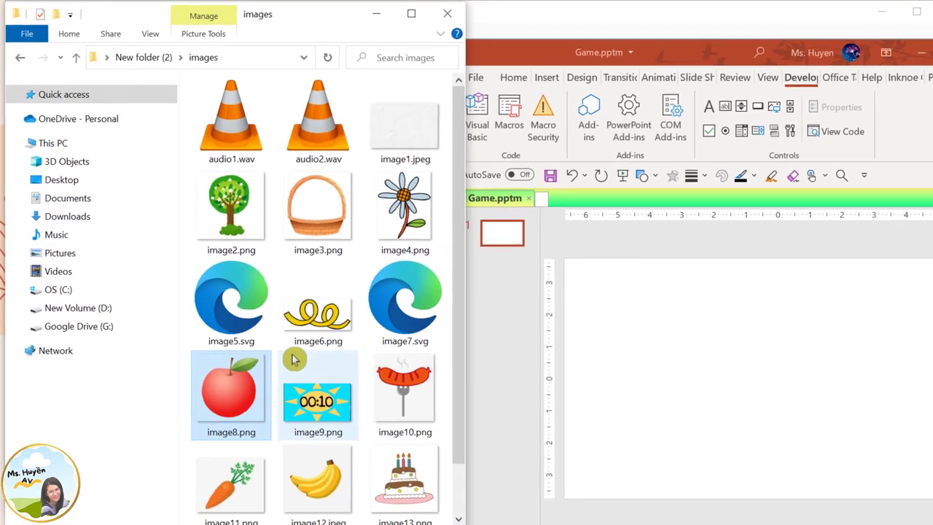
drag(396, 125, 659, 343)
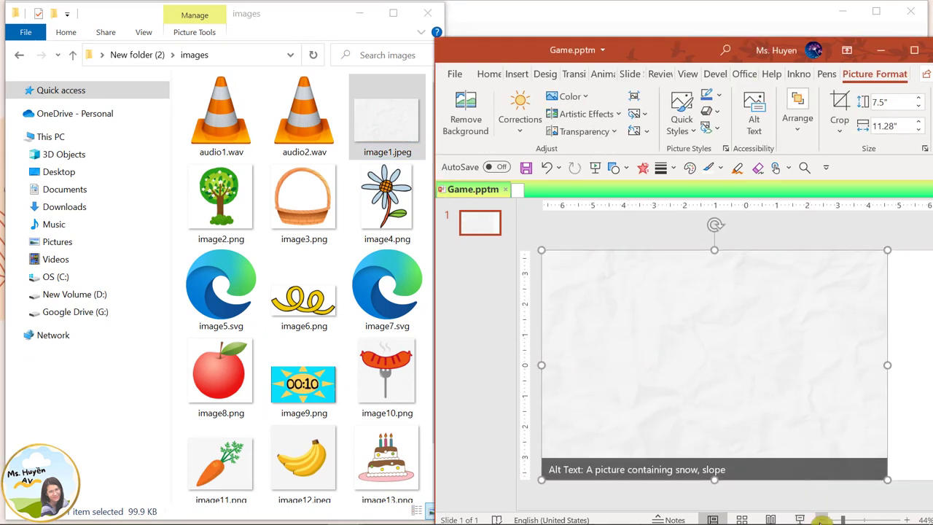
click(821, 519)
drag(870, 363, 928, 361)
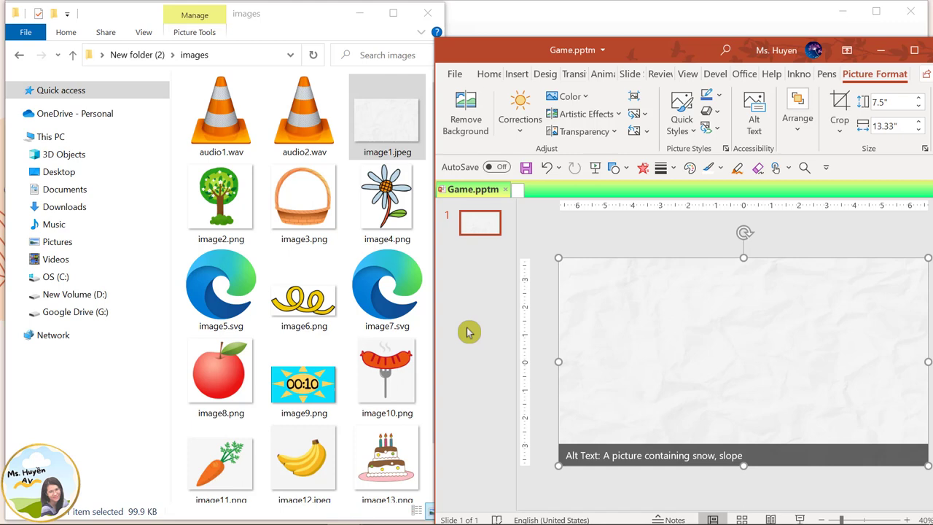
Drag image2, image3, image4, image6, media1.mp4 and then image8.png onto the slide
click(226, 217)
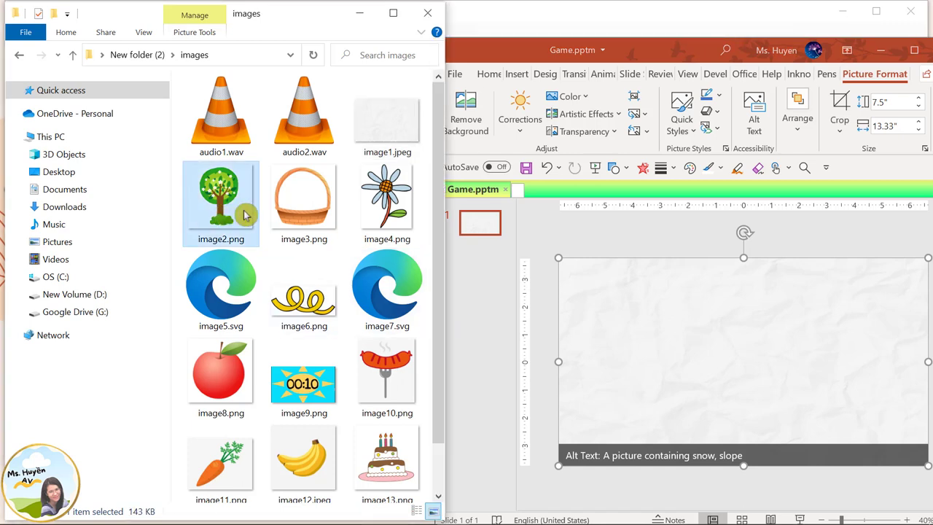
ctrl+click(297, 211)
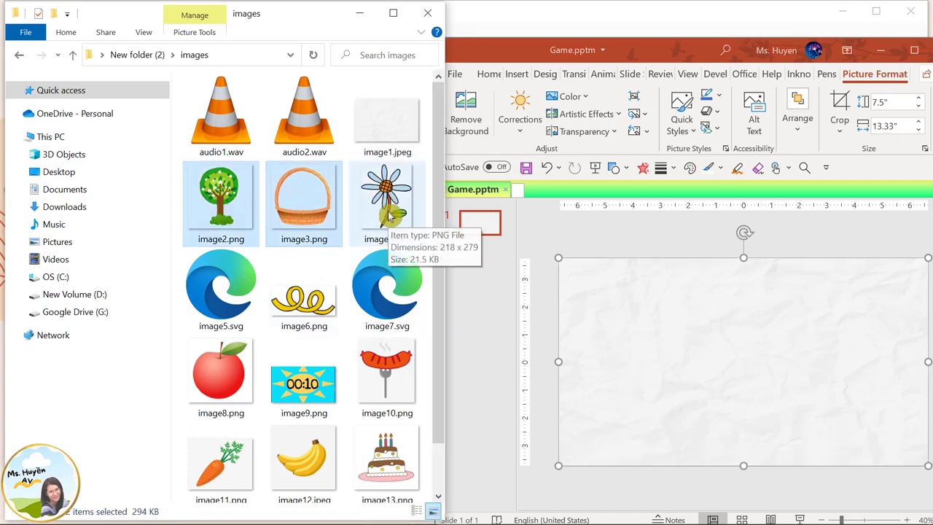
ctrl+click(389, 213)
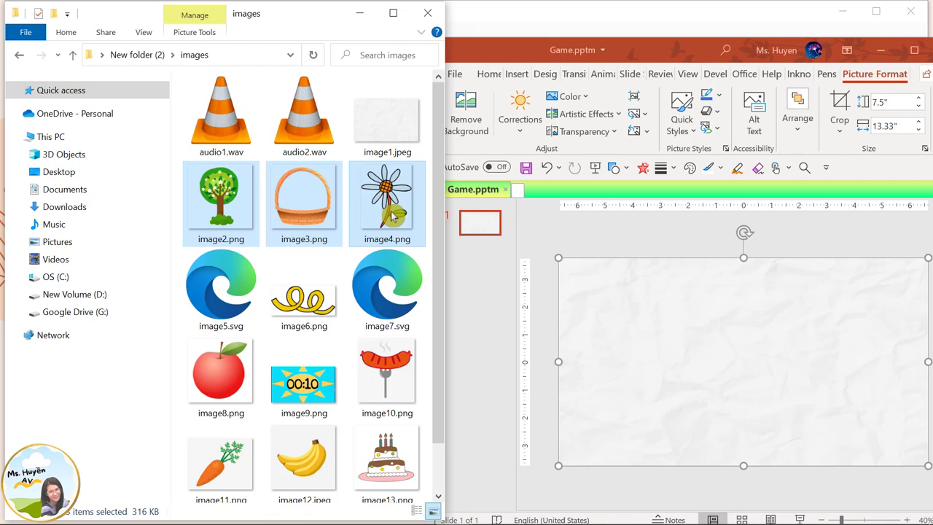
ctrl+click(303, 309)
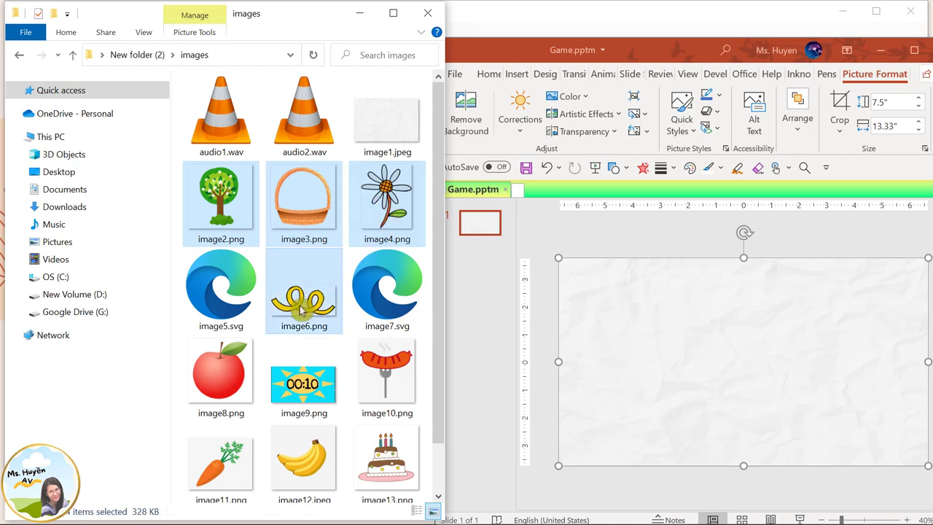
ctrl+click(306, 380)
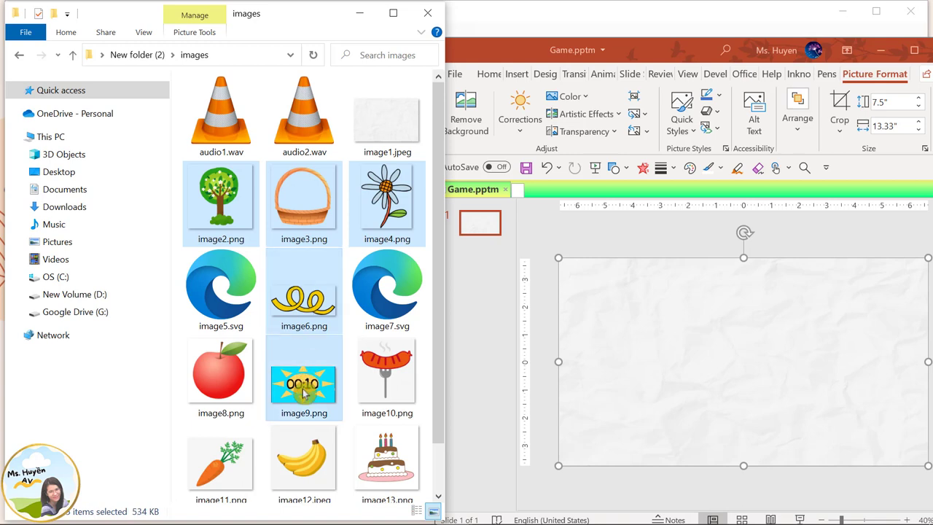
ctrl+click(303, 389)
scroll(302, 389, down, 1)
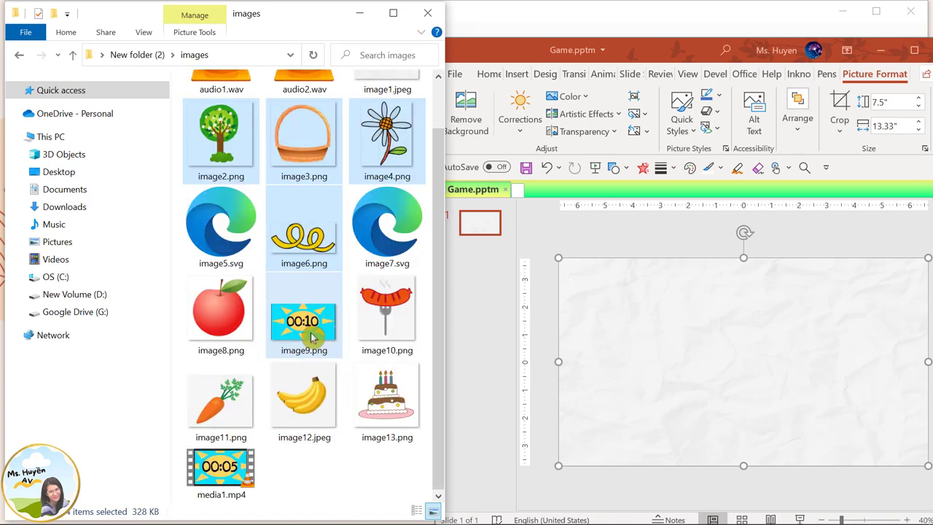
ctrl+click(224, 473)
scroll(224, 472, up, 1)
drag(306, 226, 629, 352)
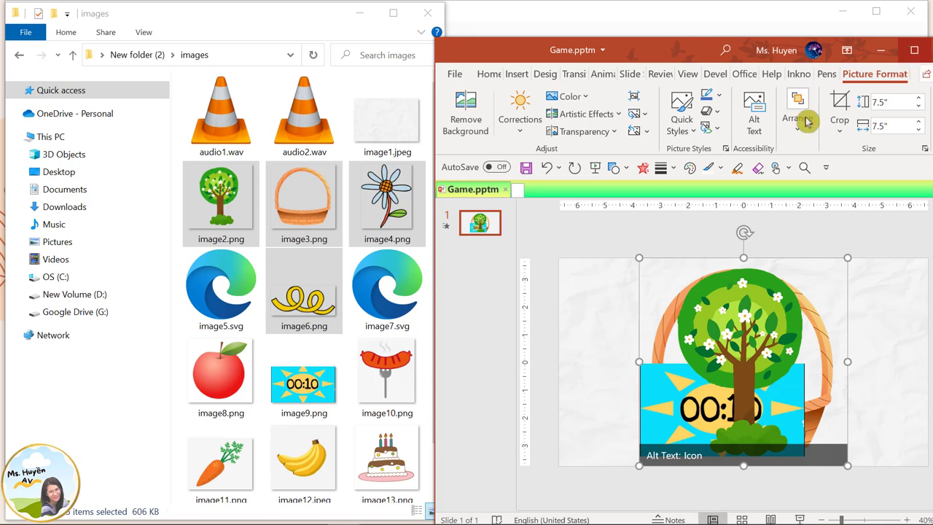
drag(221, 376, 588, 385)
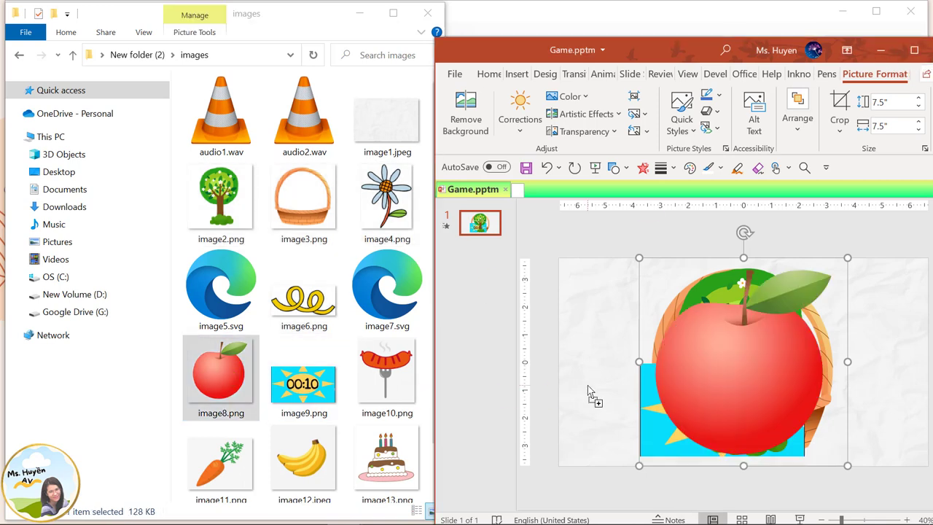
click(911, 51)
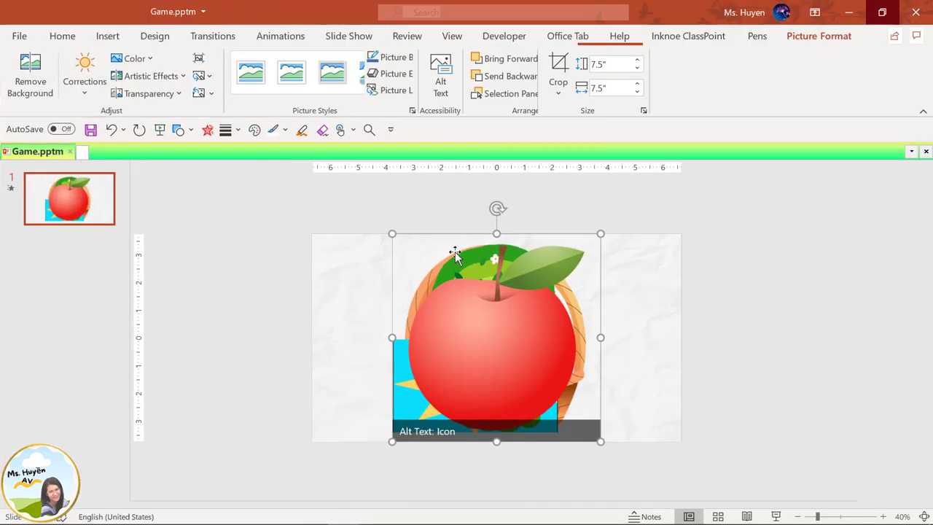
Zoom in and move the timer video top-left, the tree left and the curl top-right
click(883, 517)
click(883, 516)
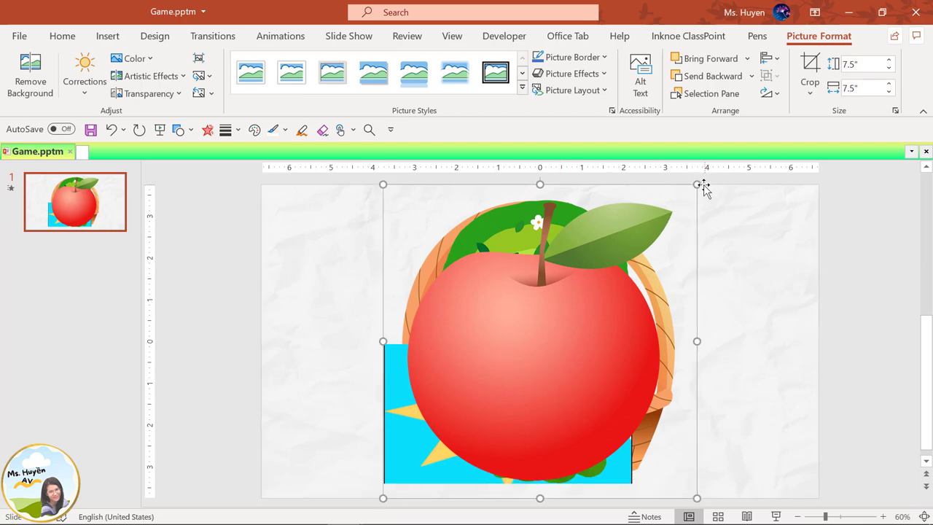
drag(696, 185, 523, 357)
drag(449, 446, 813, 338)
mouse_move(510, 409)
mouse_down()
mouse_move(384, 454)
mouse_move(304, 333)
mouse_move(313, 246)
mouse_up()
click(385, 454)
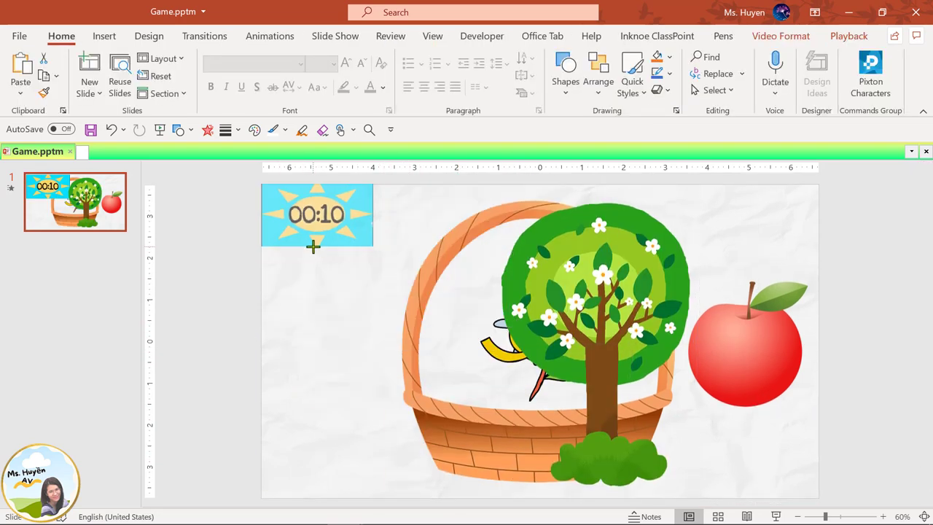
drag(594, 328, 406, 328)
drag(562, 340, 775, 212)
click(437, 328)
Duplicate the flower into a row of three bottom-left and shrink the basket on the right
drag(510, 409, 591, 398)
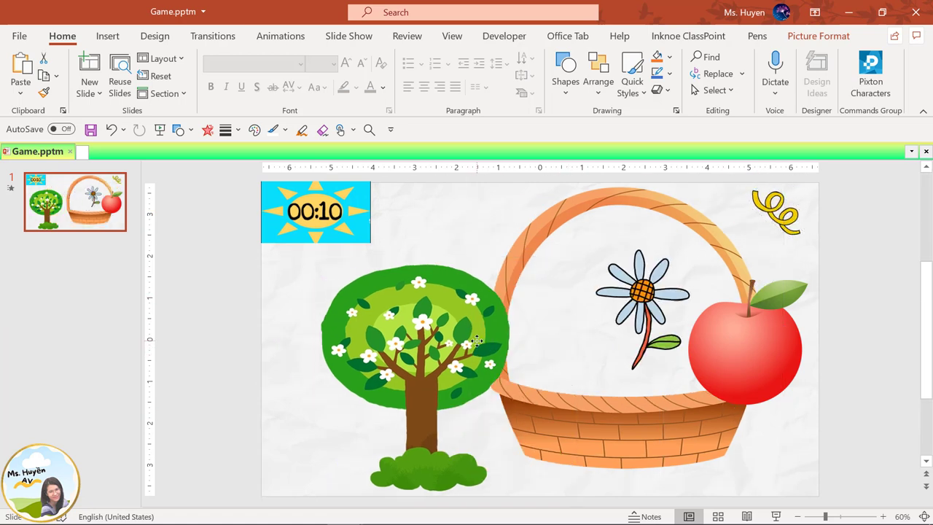
drag(477, 340, 477, 333)
click(642, 307)
mouse_move(641, 306)
mouse_down()
mouse_move(302, 455)
mouse_move(359, 456)
mouse_up()
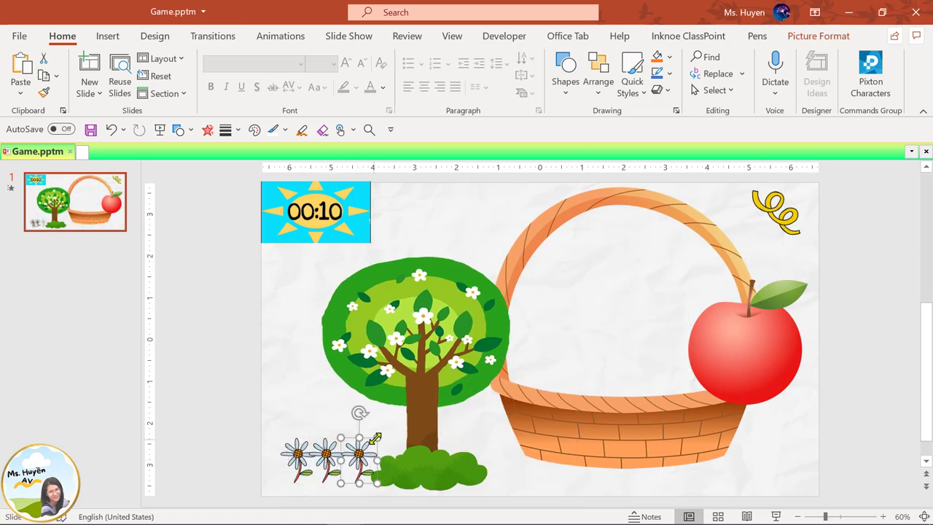
drag(408, 422, 500, 423)
click(323, 466)
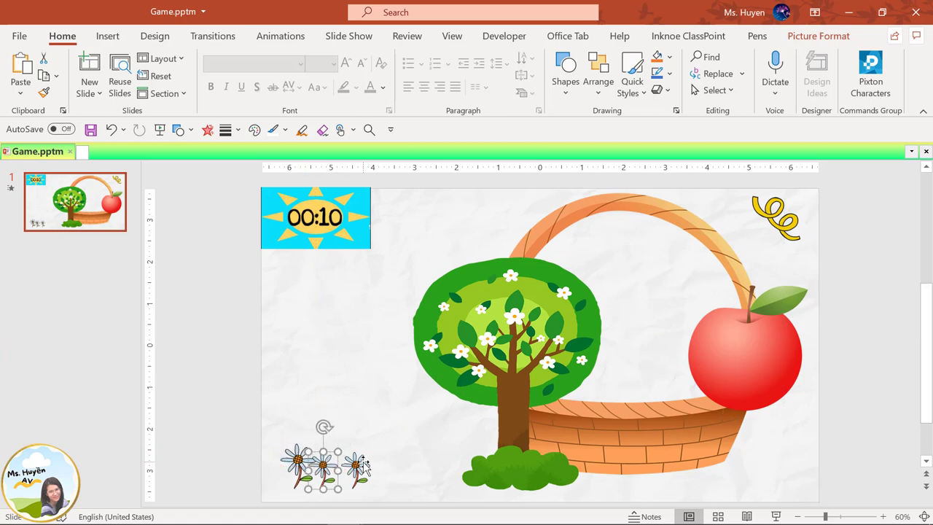
drag(358, 466, 314, 459)
drag(472, 398, 362, 401)
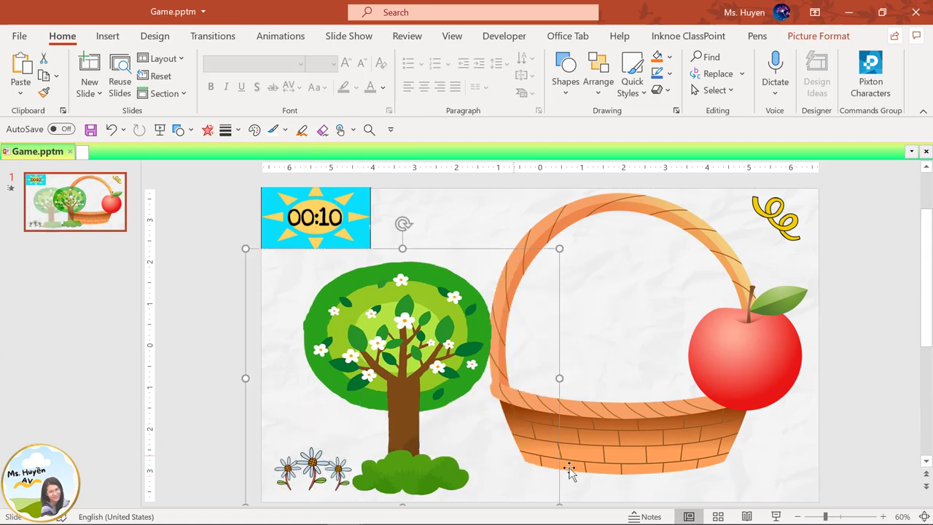
click(570, 470)
mouse_move(520, 489)
mouse_down()
mouse_move(510, 396)
mouse_move(602, 452)
mouse_up()
Add a Video Border to the timer video
click(815, 273)
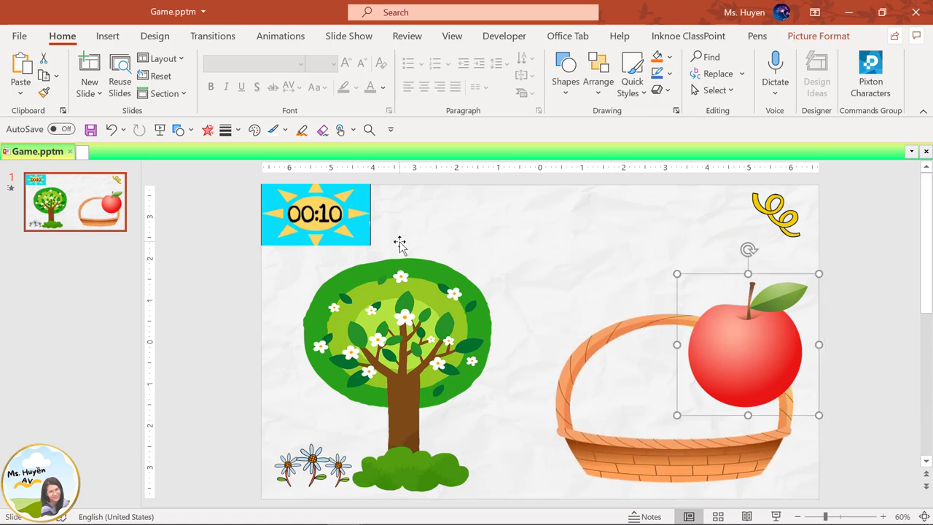
double_click(342, 218)
click(547, 71)
click(689, 411)
click(568, 281)
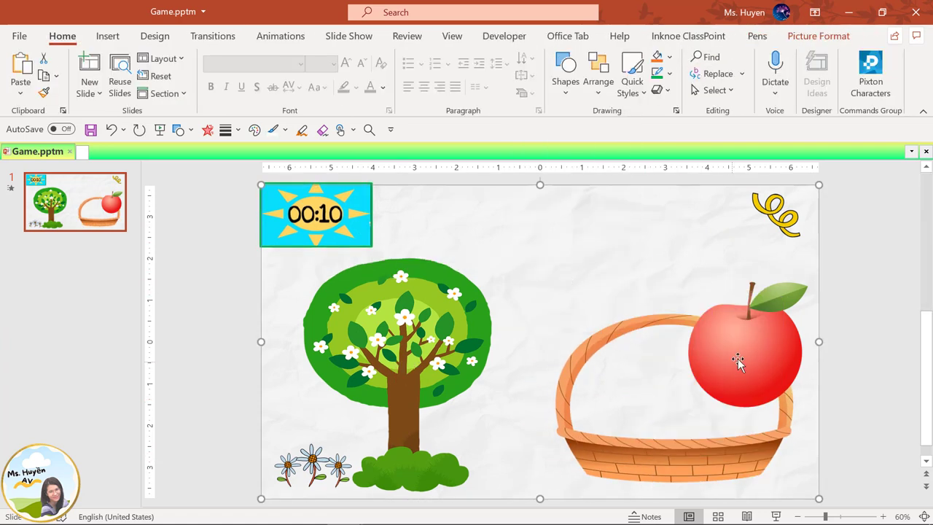
Shrink the apple, move it onto the tree and tilt it slightly
click(802, 300)
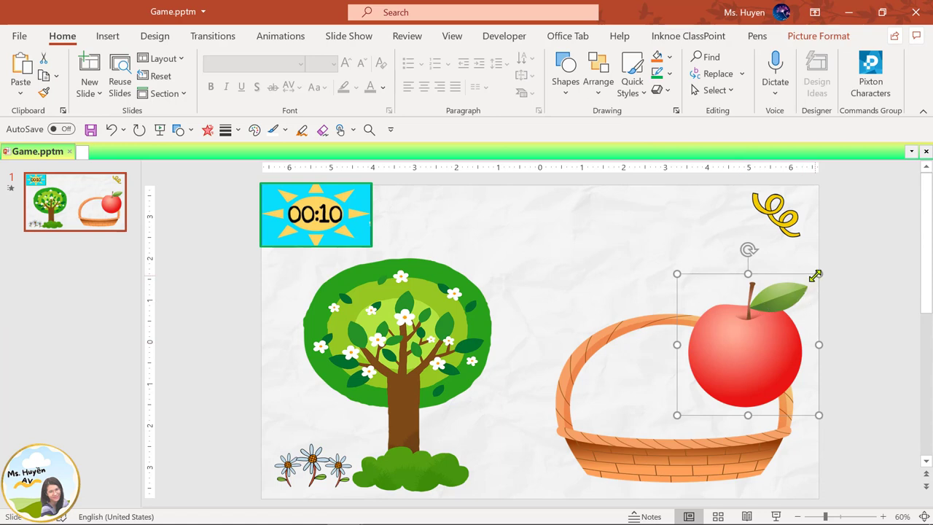
drag(815, 274, 746, 346)
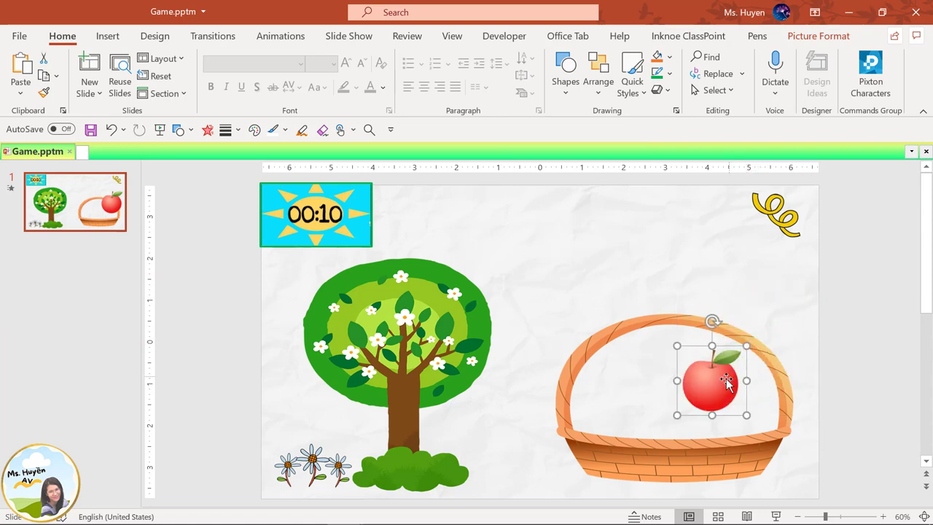
drag(727, 382, 413, 340)
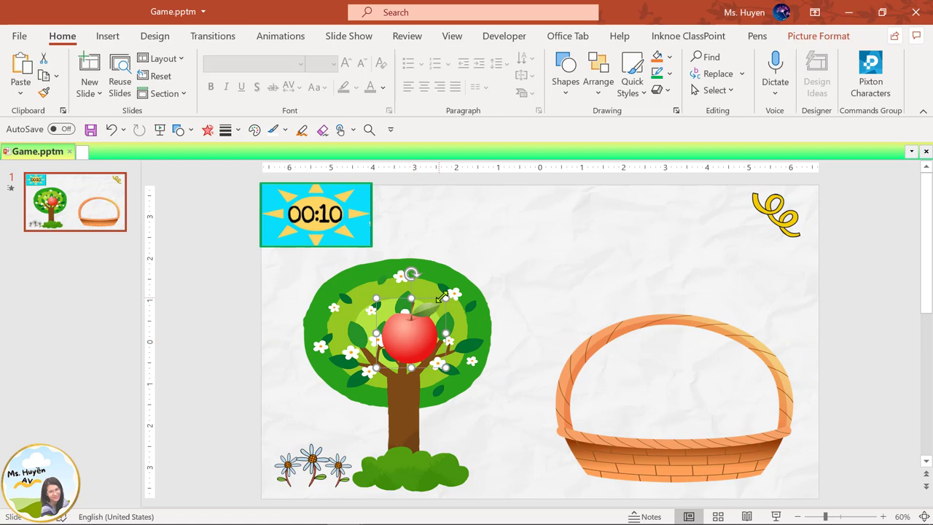
drag(410, 349, 387, 352)
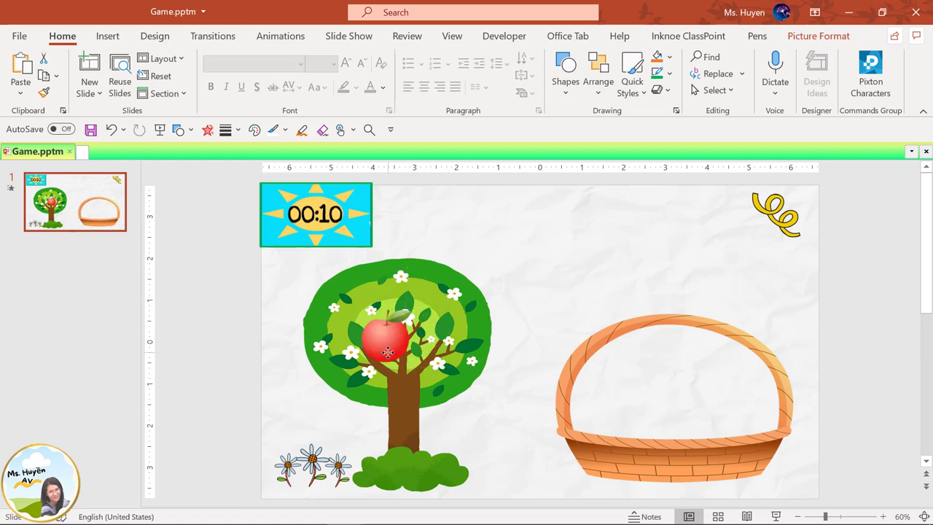
mouse_move(388, 278)
mouse_down()
mouse_move(416, 313)
mouse_move(410, 347)
mouse_move(408, 324)
mouse_move(411, 364)
mouse_up()
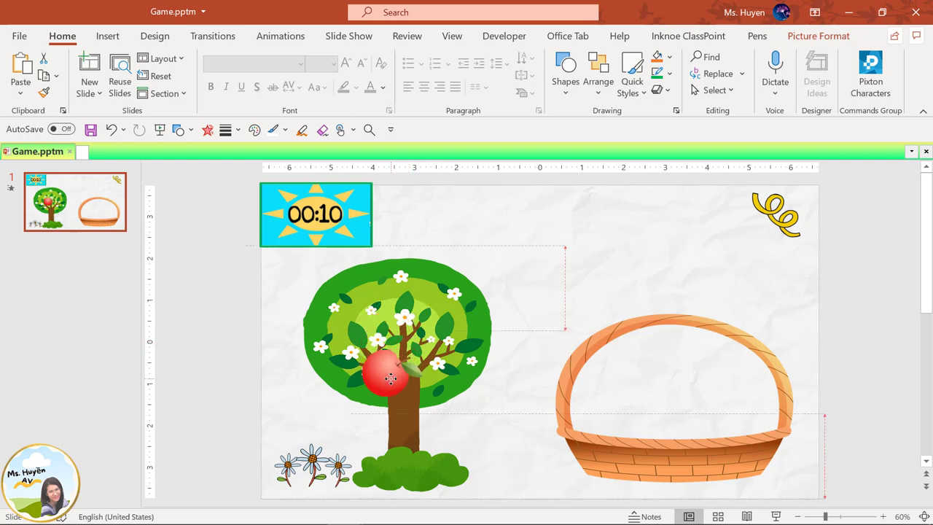
drag(394, 331, 394, 385)
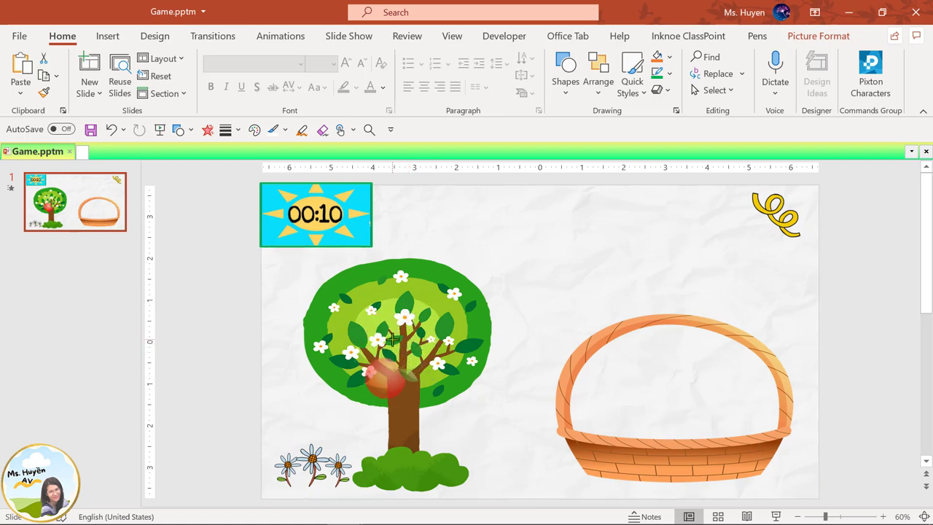
click(463, 390)
Set the apple's click action to run the DragAndDrop macro with the Camera sound
click(392, 384)
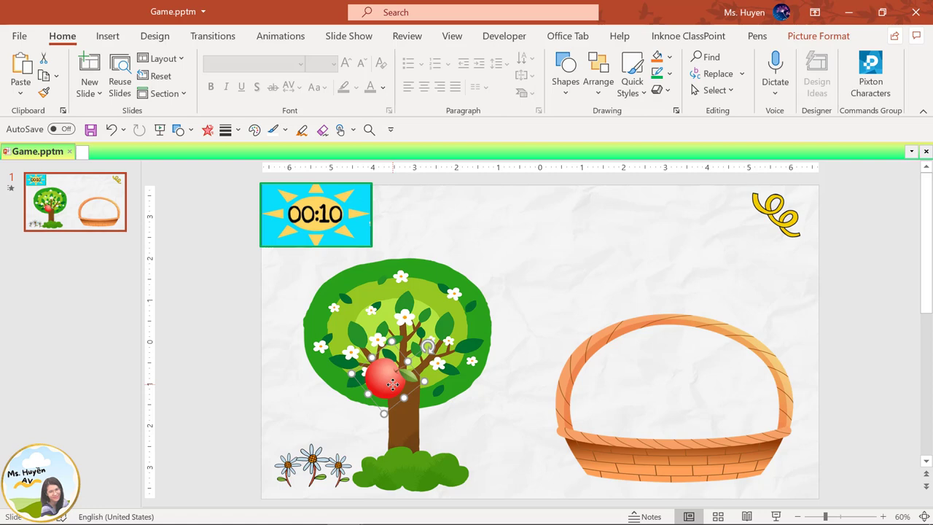
click(106, 38)
click(506, 79)
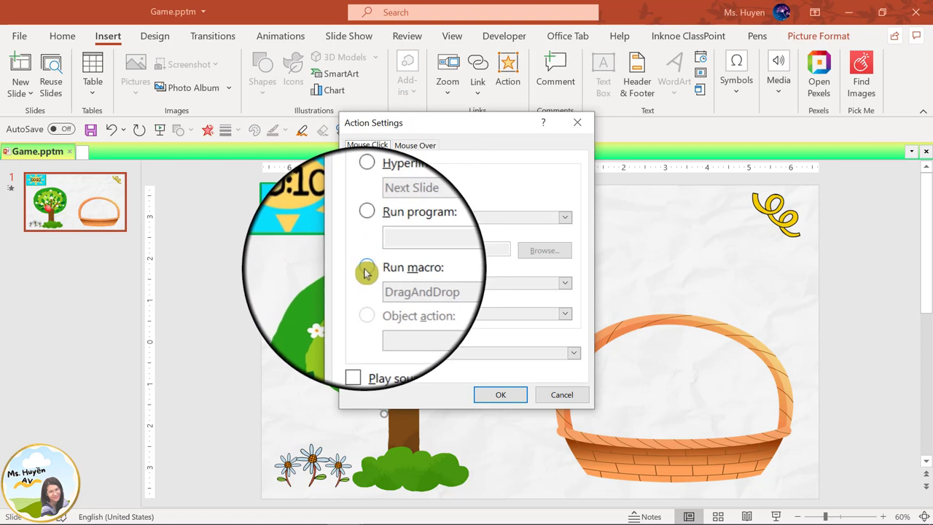
click(366, 267)
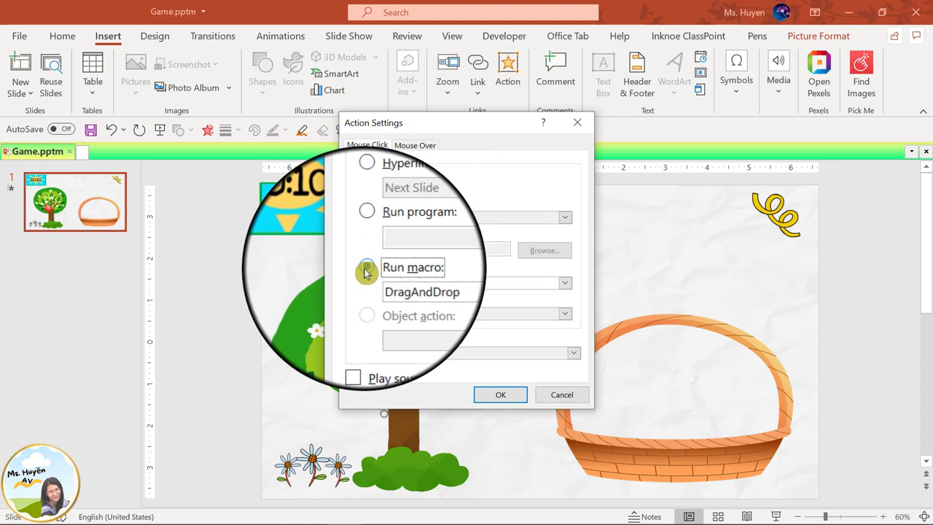
click(562, 284)
click(533, 288)
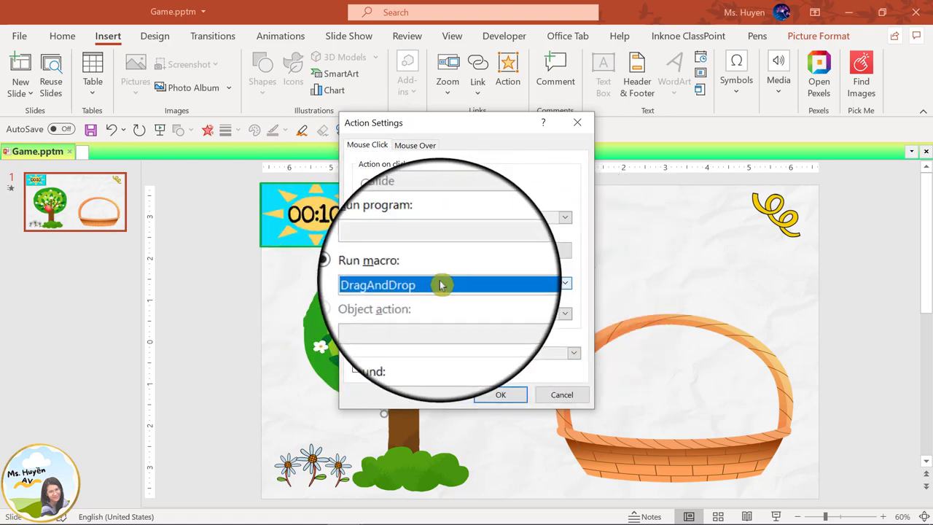
click(357, 339)
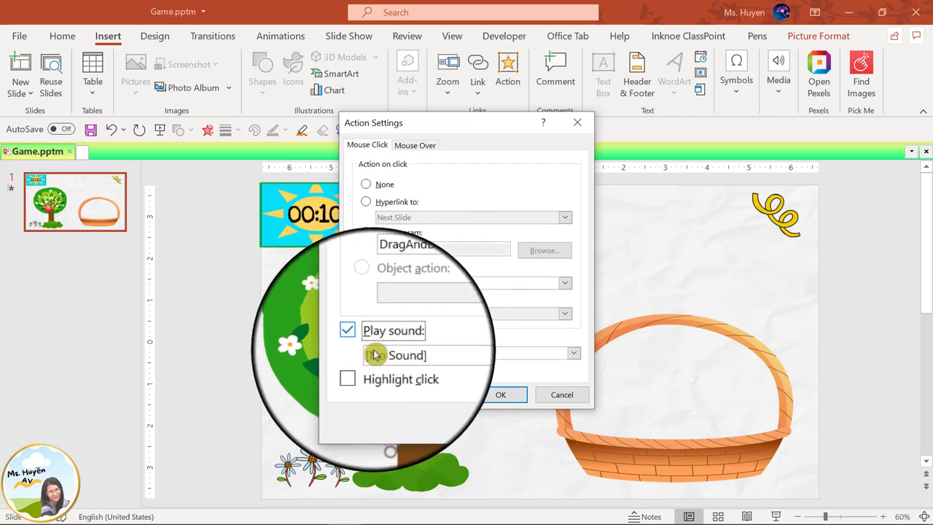
click(391, 354)
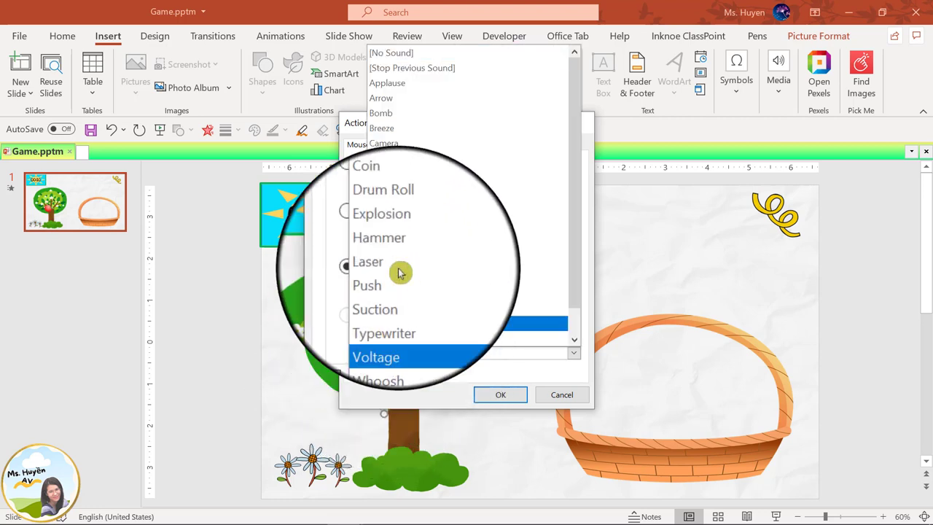
click(412, 143)
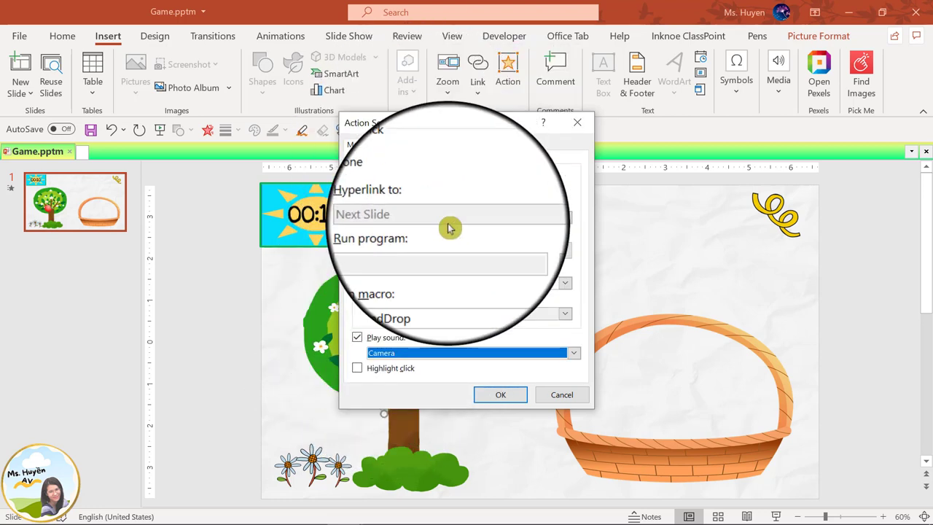
click(501, 396)
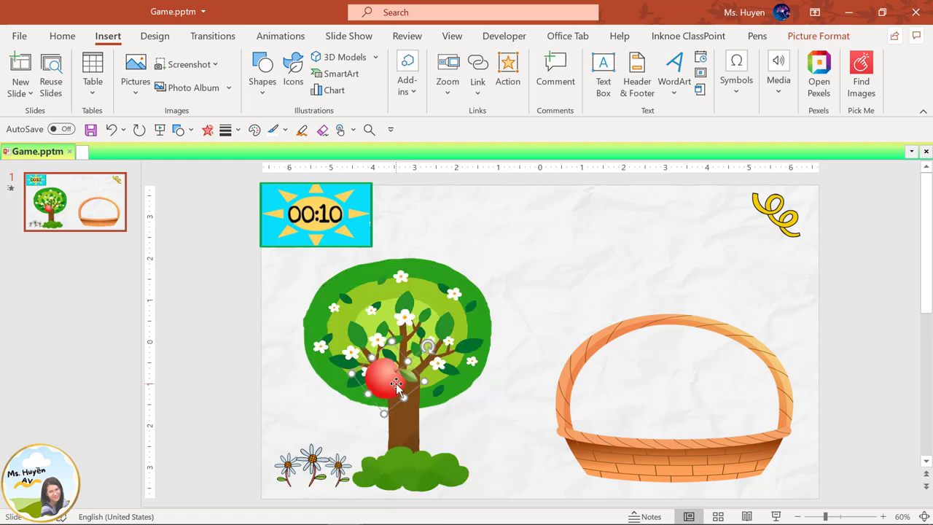
click(775, 517)
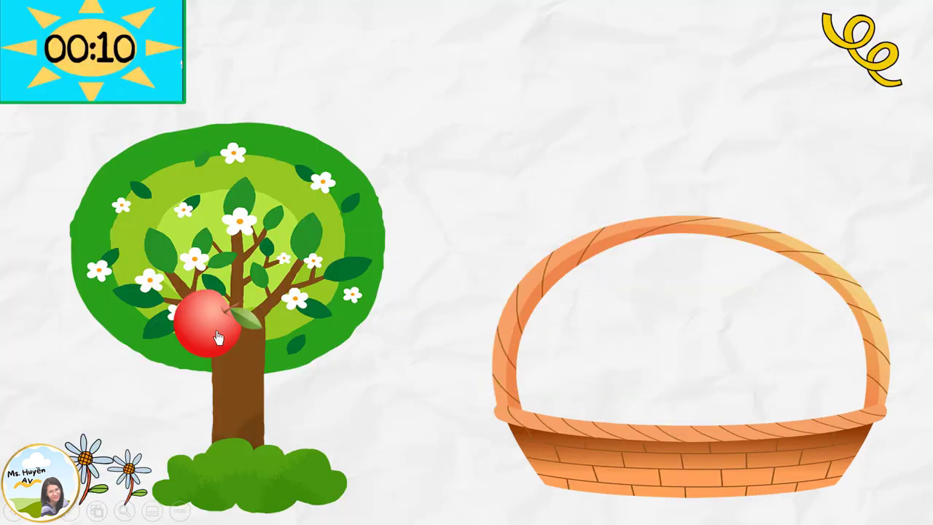
click(218, 337)
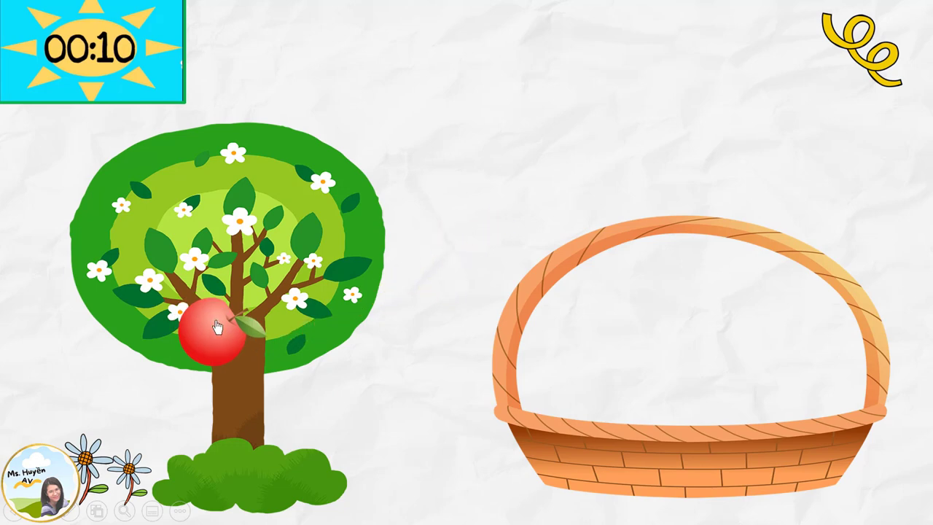
key(Escape)
Undo the apple's test move and reselect the apple on the tree
key(ctrl+z)
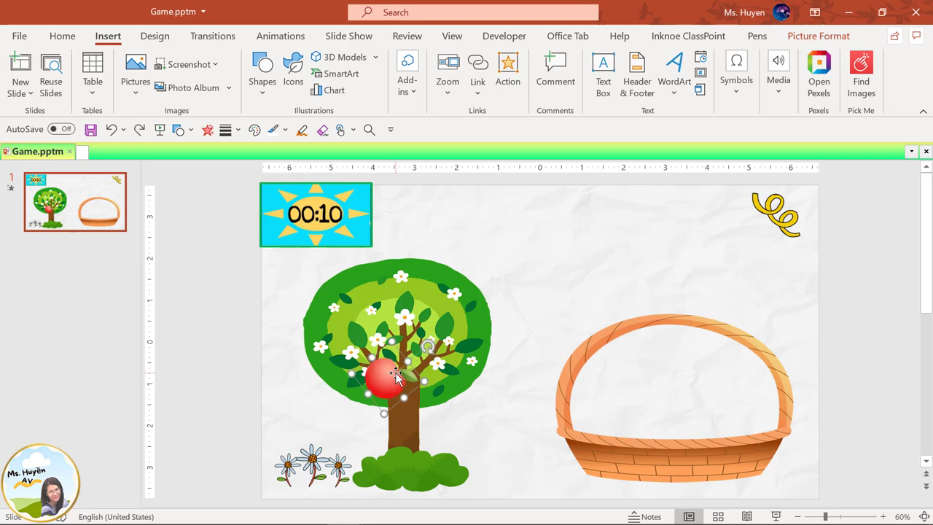
click(458, 375)
click(384, 383)
Draw a text box near the slide top, beside the timer, and type 12345
click(178, 129)
click(179, 175)
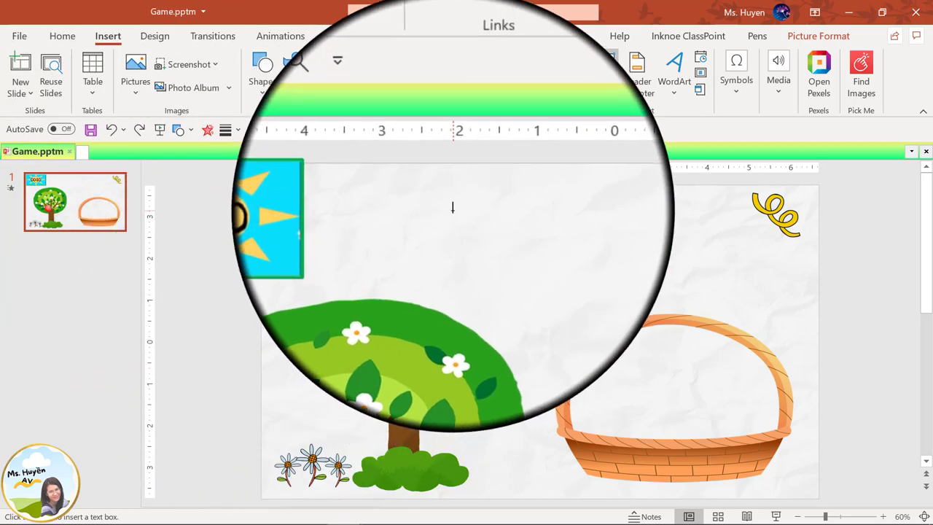
drag(452, 208, 531, 252)
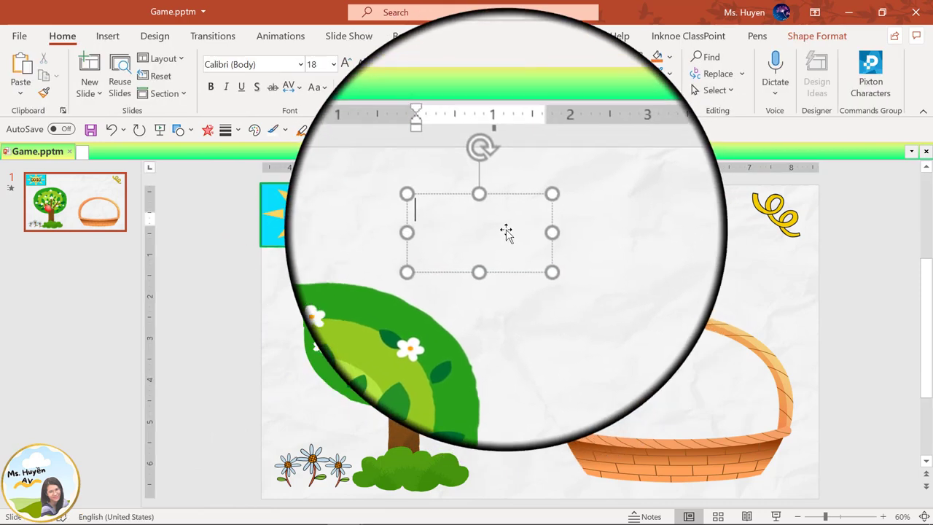
text(1234)
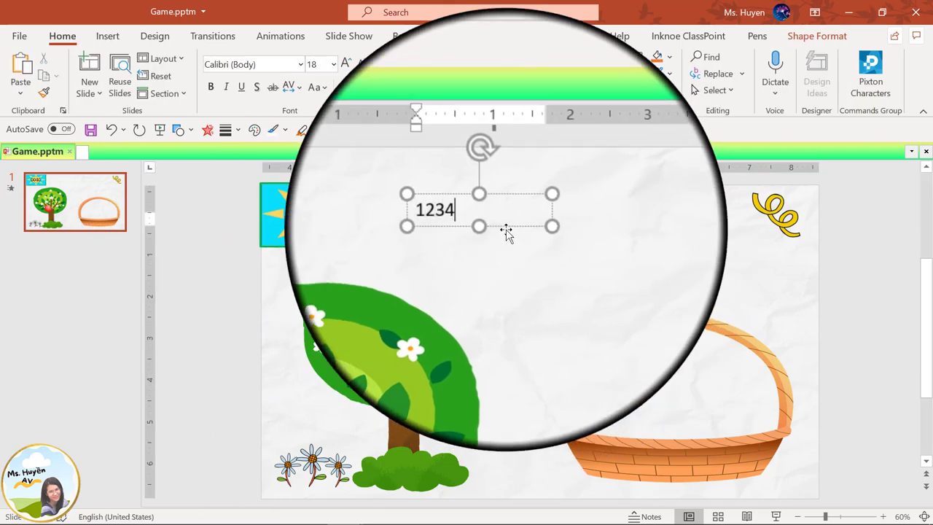
text(5)
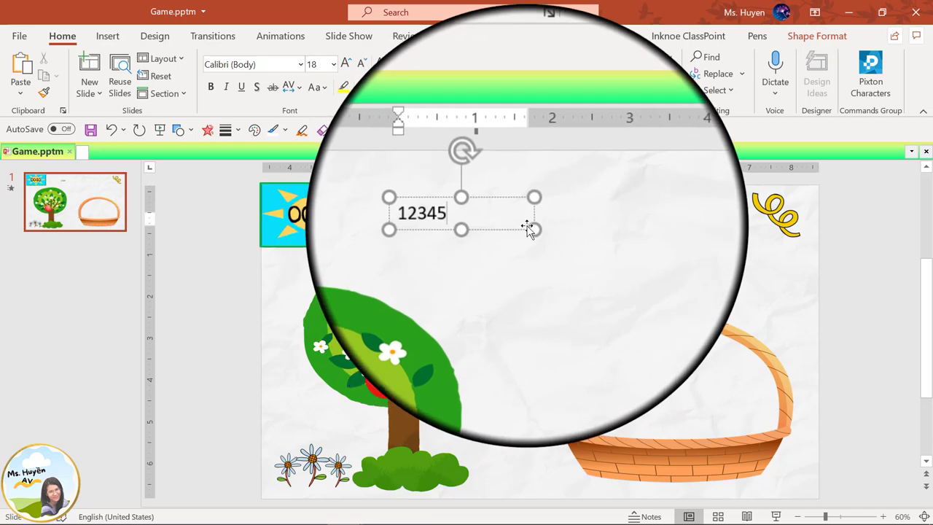
click(520, 231)
click(477, 226)
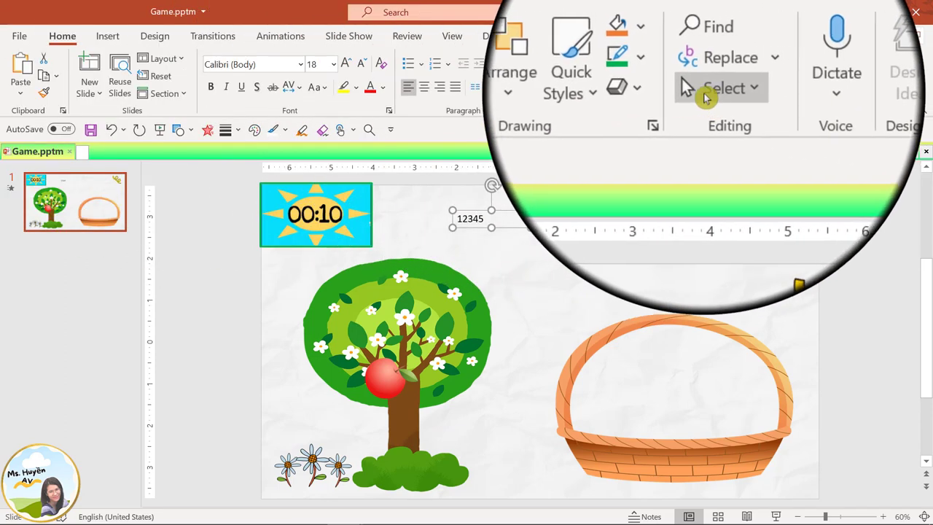
In the Selection Pane, rename TextBox 18 to Timer, then close the pane
click(711, 93)
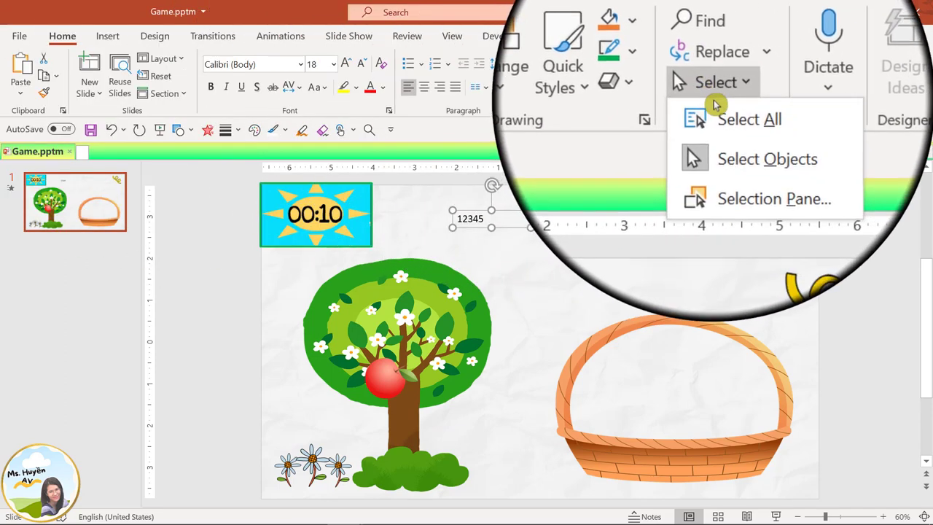
click(722, 155)
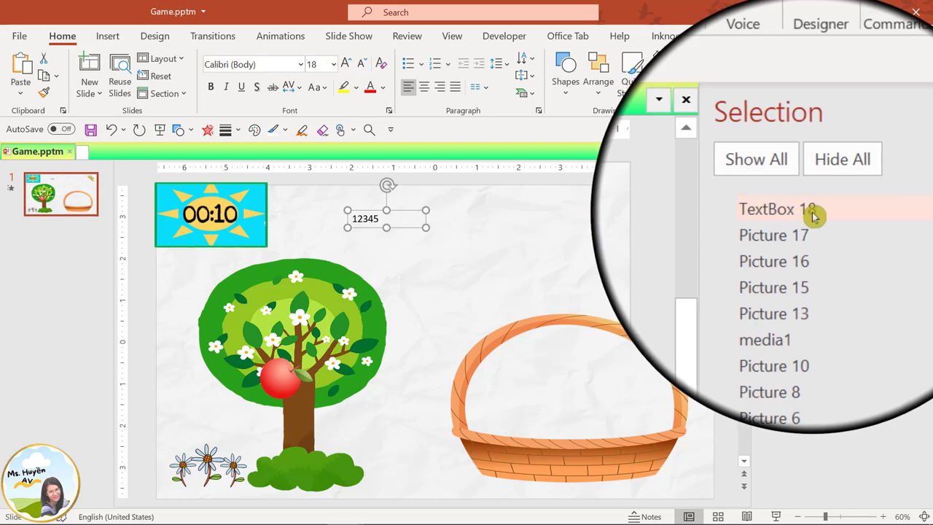
double_click(815, 215)
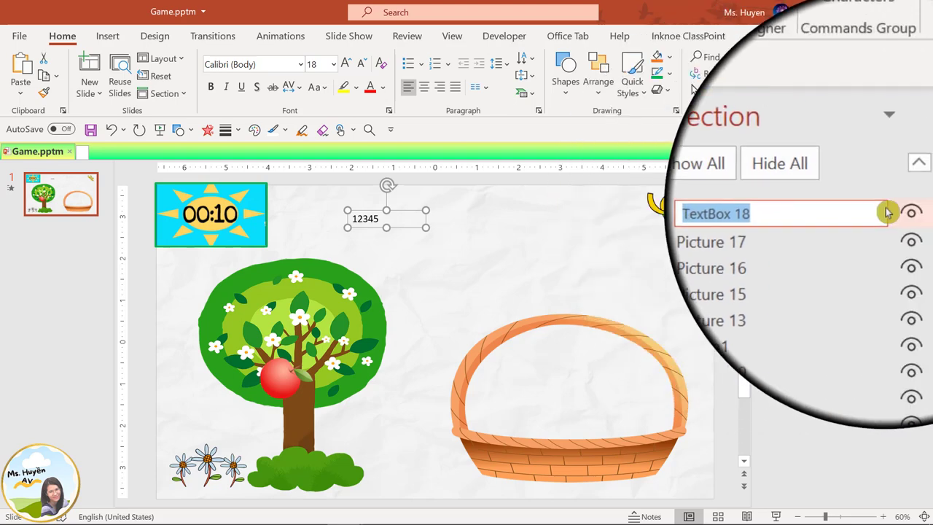
text(Timer)
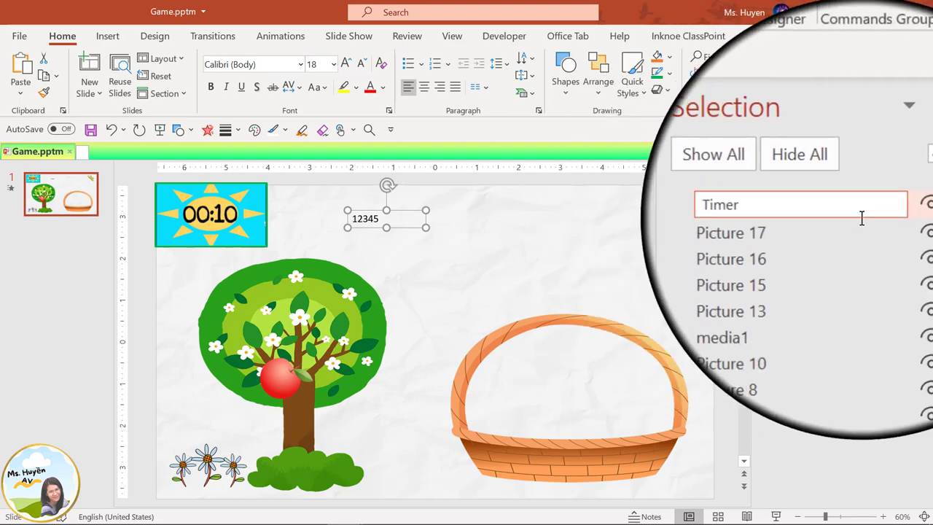
scroll(809, 364, down, 3)
scroll(808, 377, down, 1)
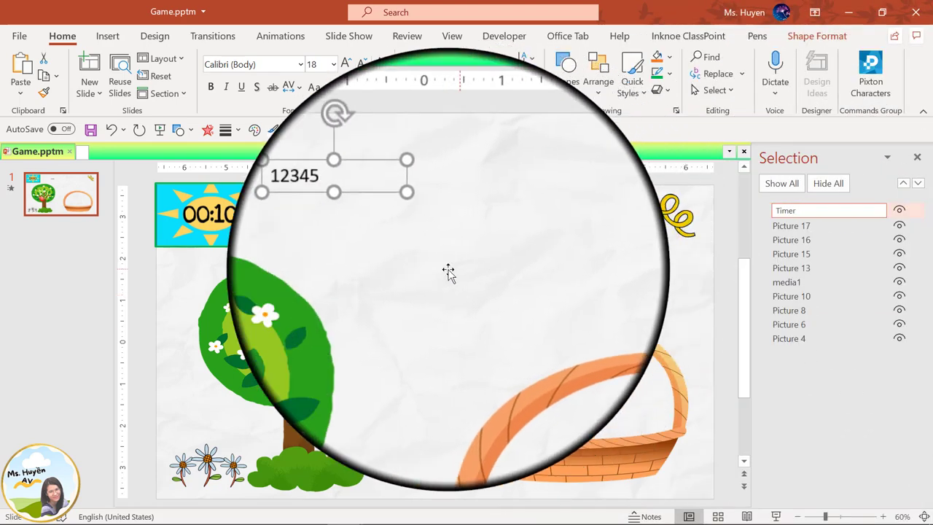
click(448, 270)
click(377, 224)
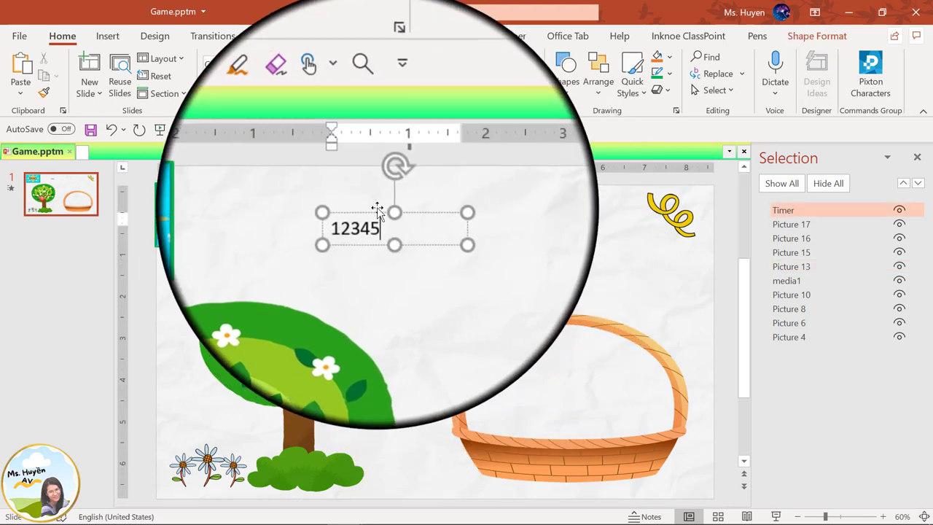
click(377, 211)
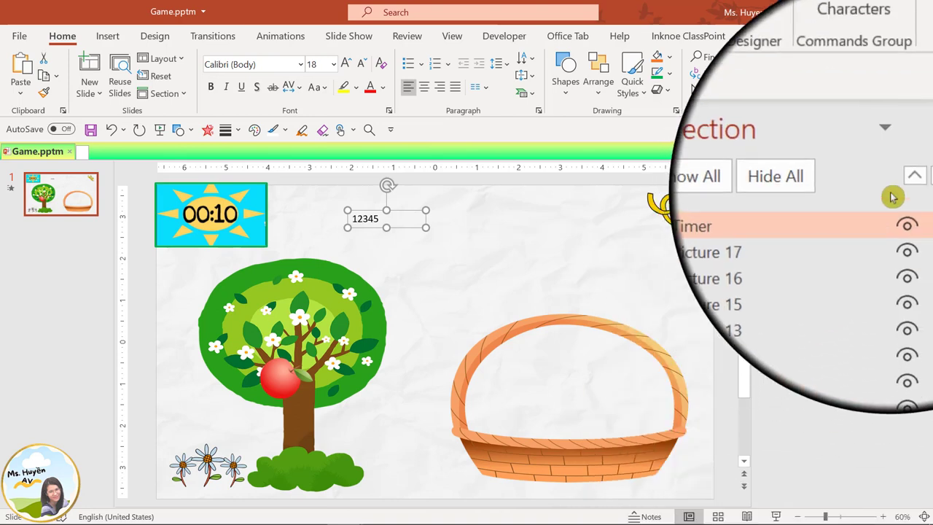
click(917, 159)
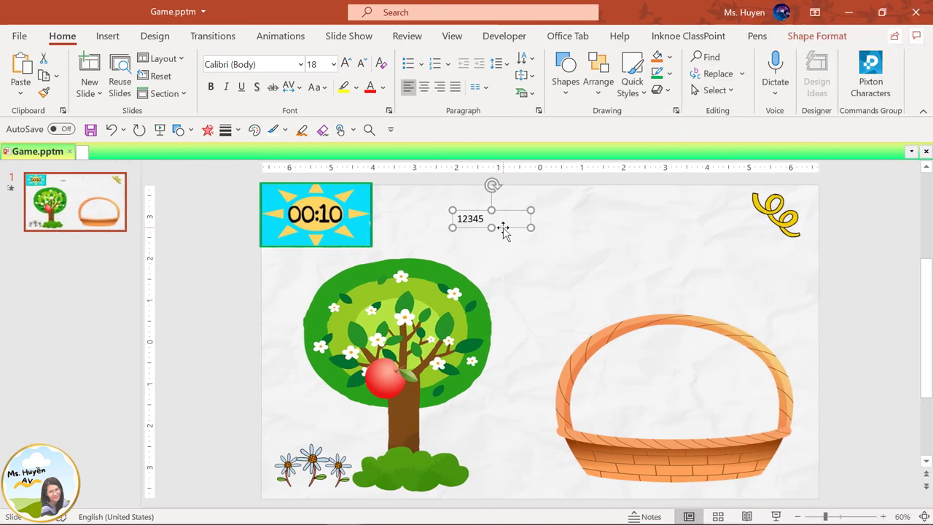
Move the 12345 text box off the slide's left edge, then test the apple in a slide show
drag(500, 229, 248, 340)
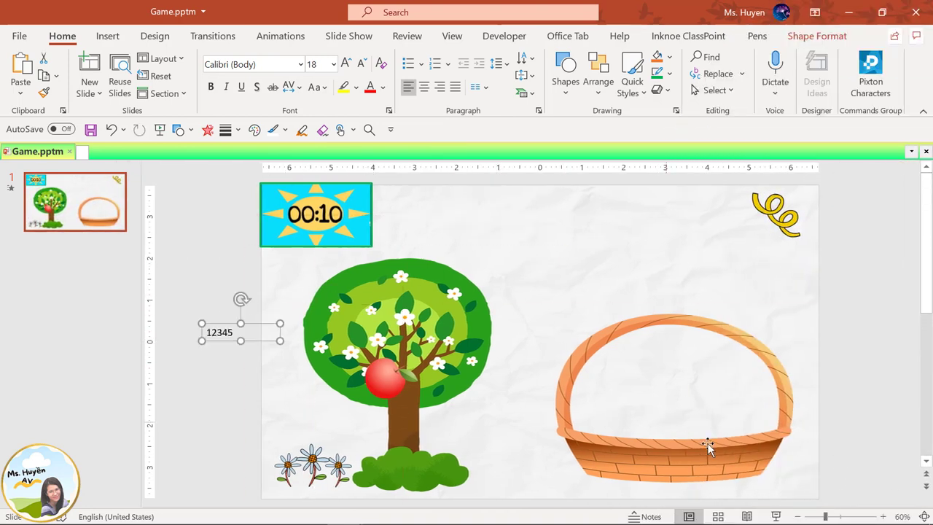
click(779, 516)
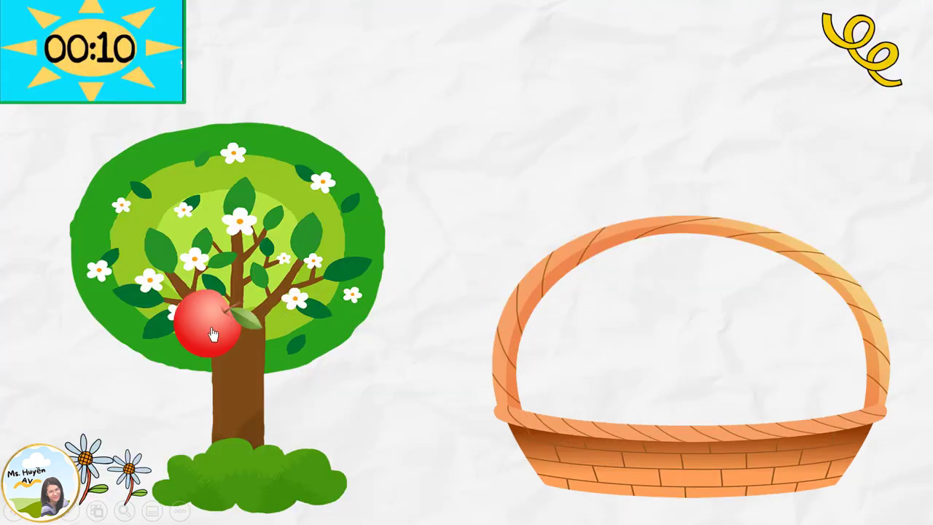
click(204, 321)
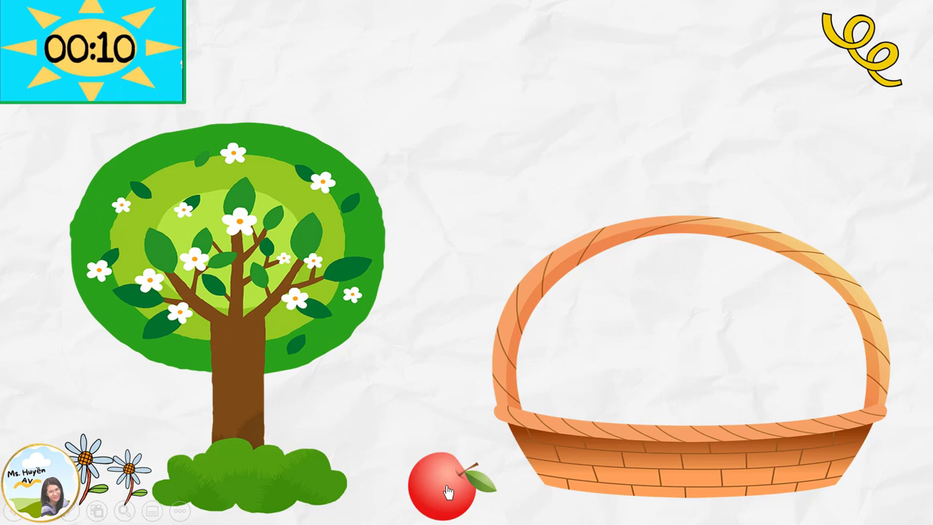
click(447, 492)
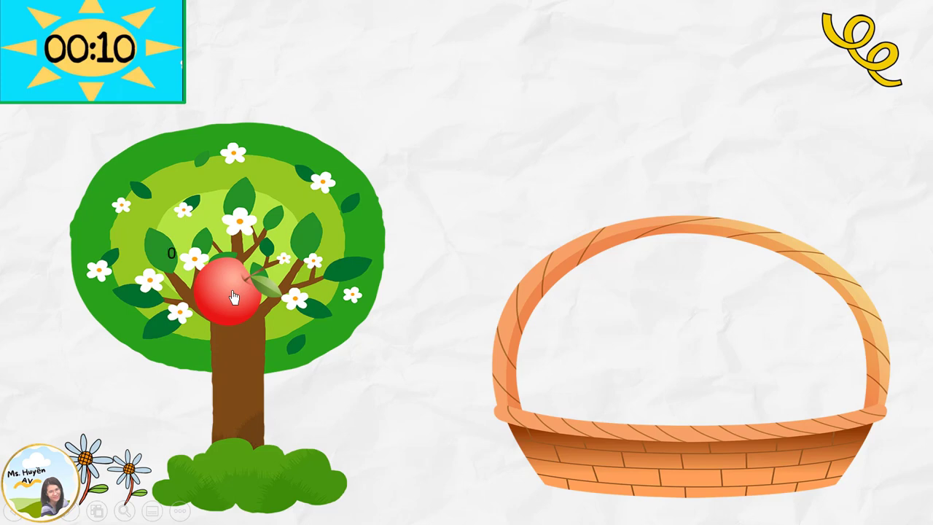
key(Escape)
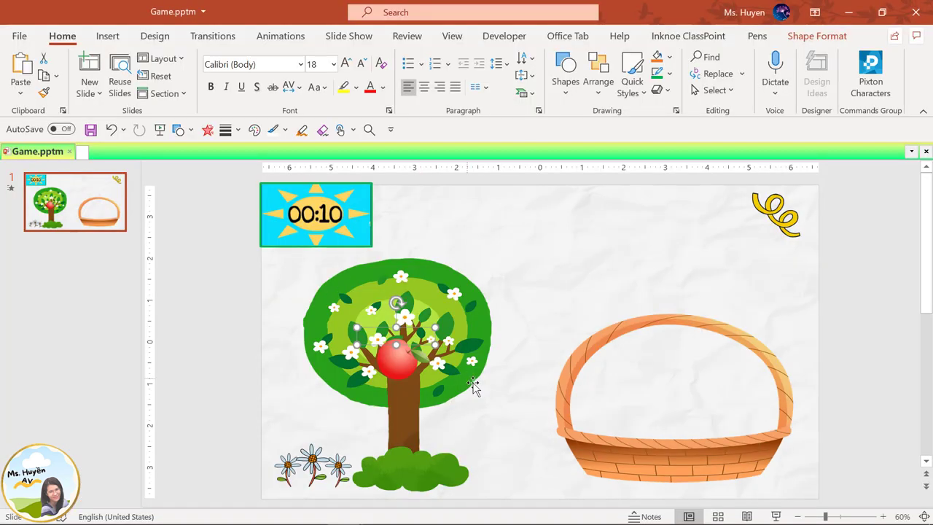
Rotate the red apple slightly and nudge it down on the tree
click(374, 370)
click(390, 364)
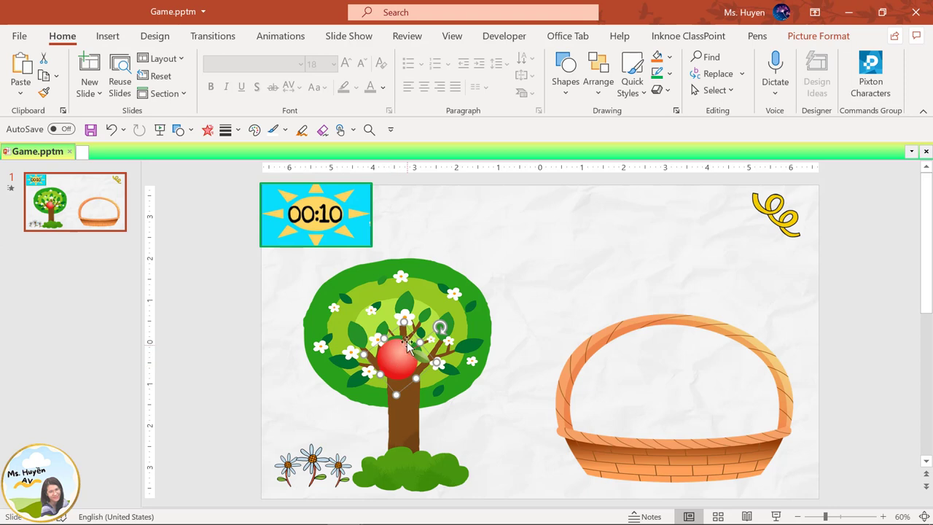
drag(440, 326, 428, 317)
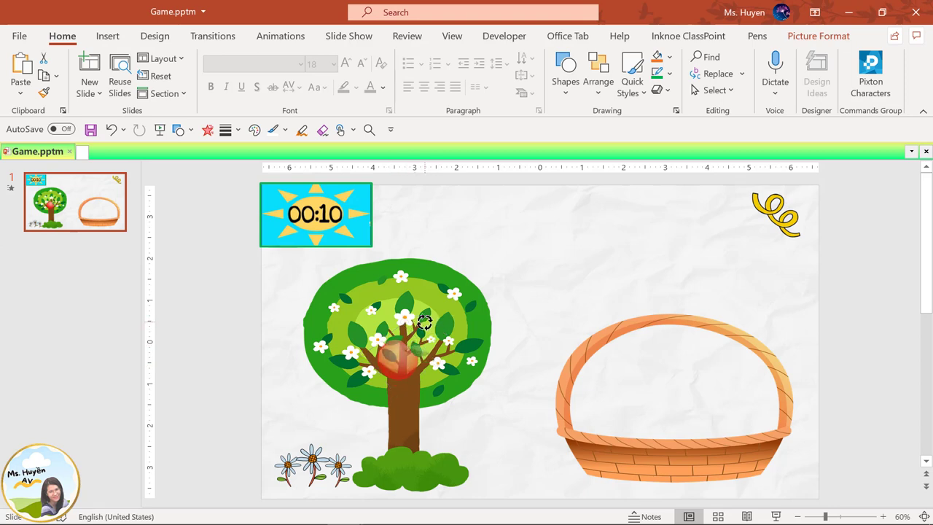
drag(399, 372, 396, 383)
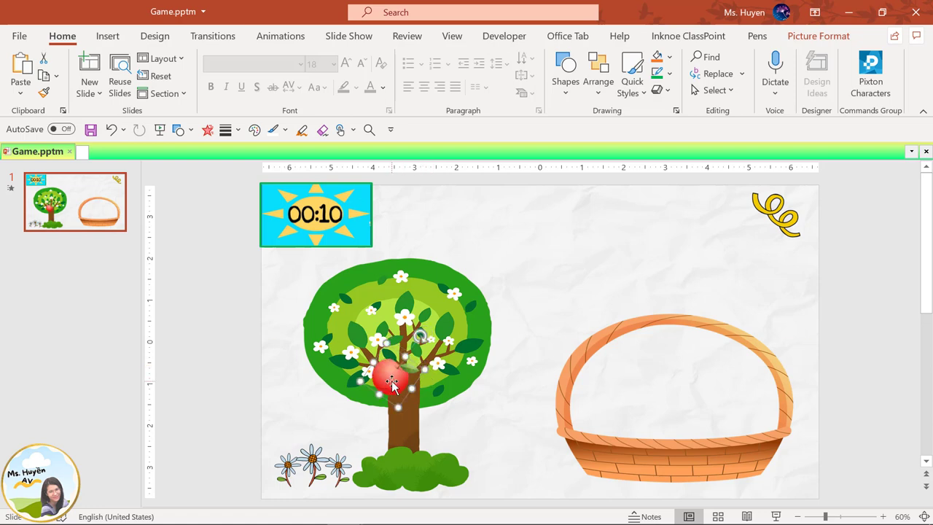
Paste a copy of the apple and place it, tilted, on the tree's left side
click(516, 322)
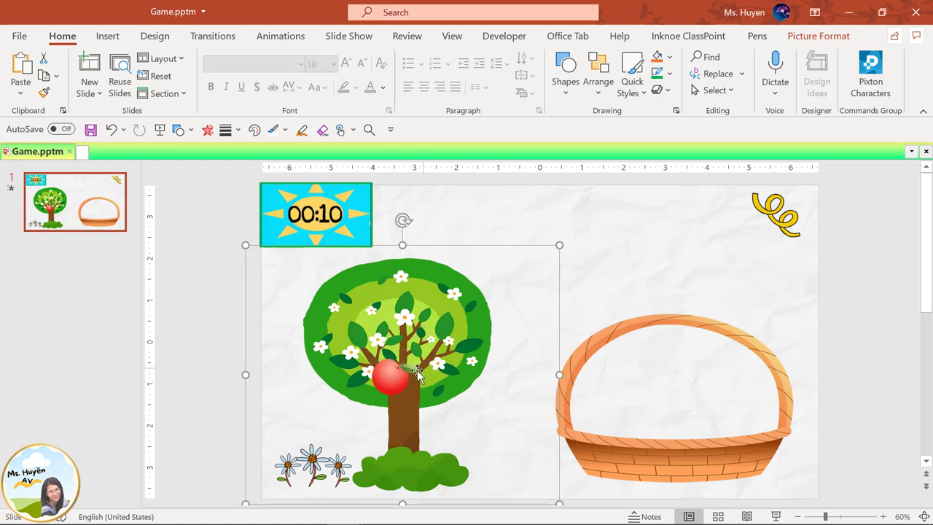
click(385, 381)
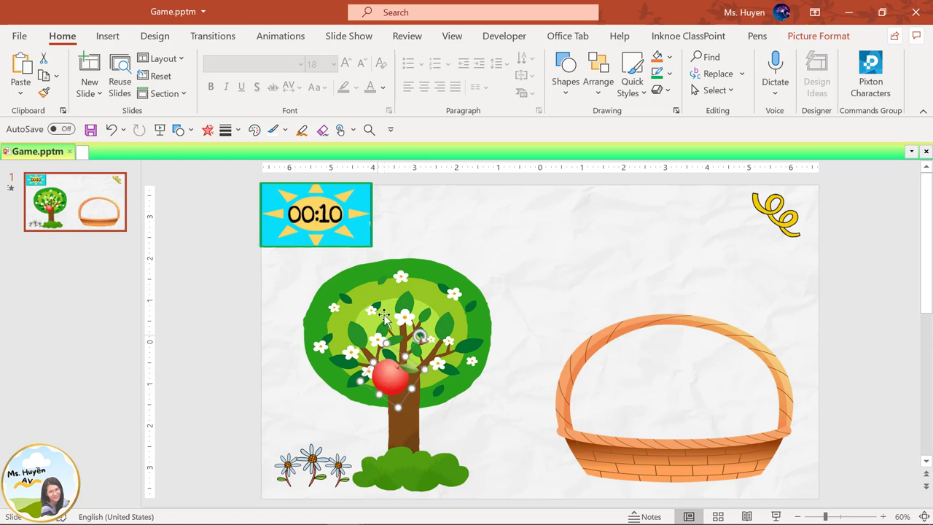
key(ctrl+v)
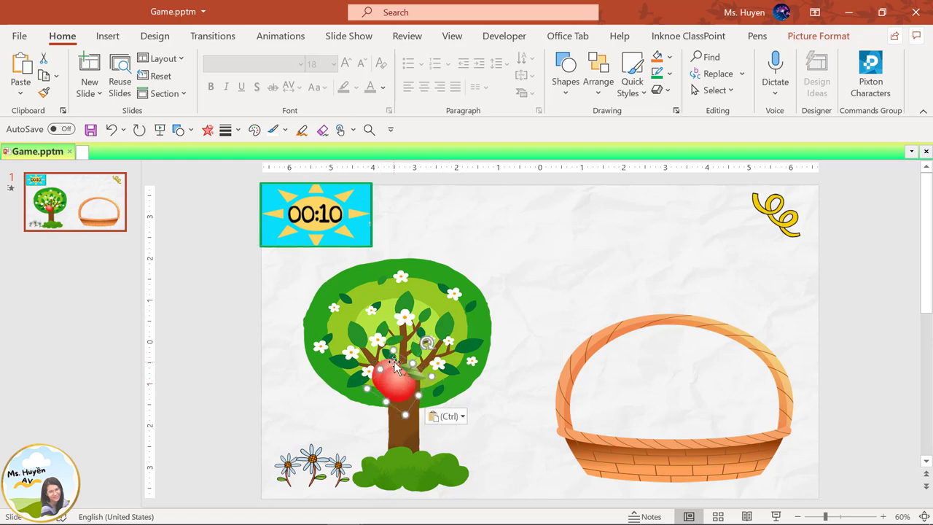
drag(392, 370, 339, 344)
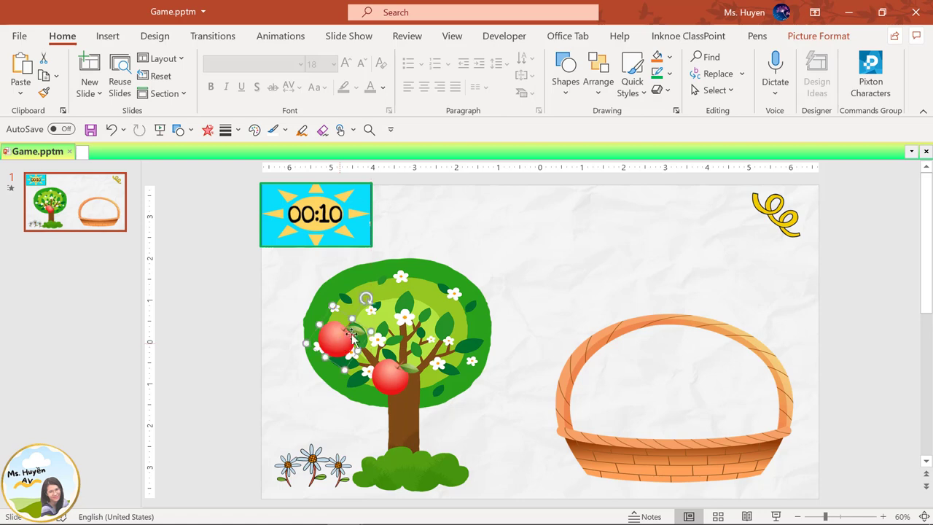
mouse_move(365, 303)
mouse_down()
mouse_move(352, 325)
mouse_move(337, 310)
mouse_move(345, 352)
mouse_move(359, 307)
mouse_up()
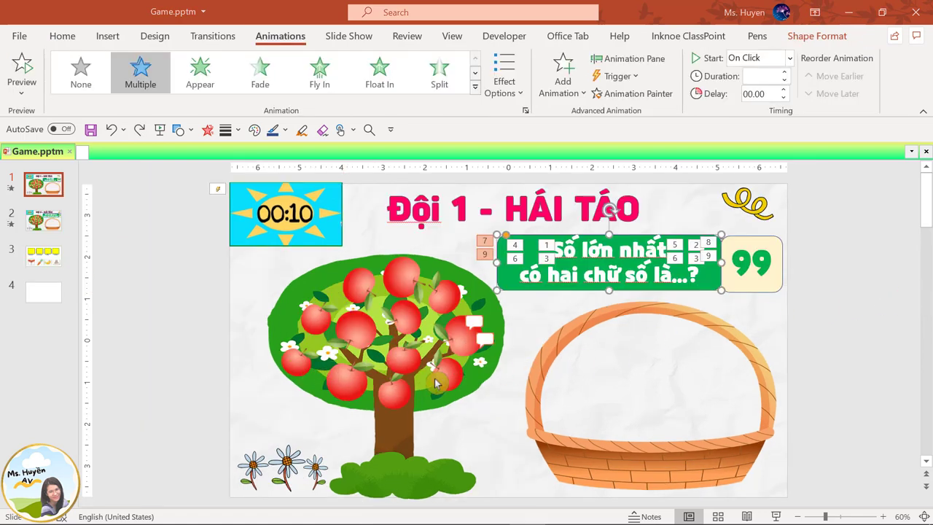
Select the question box, then present the Đội 1 - HÁI TÁO slide from the current slide
click(575, 275)
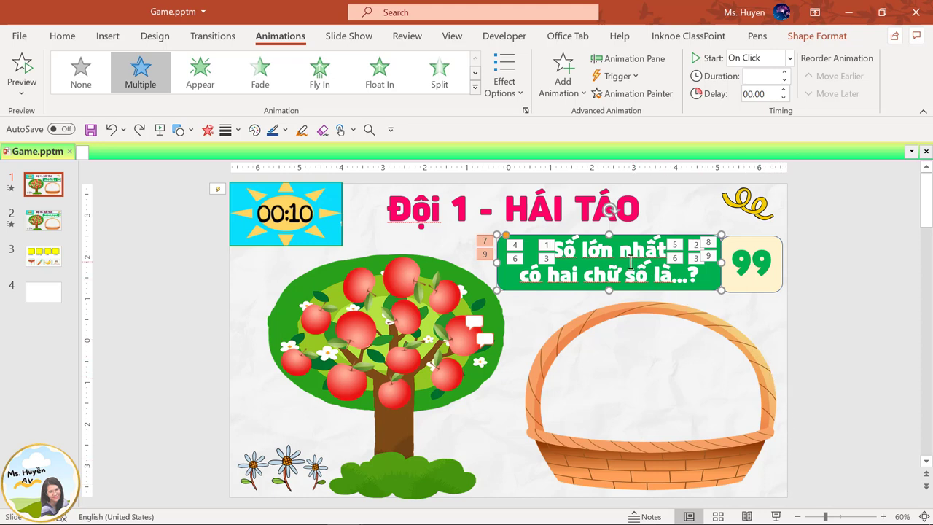
click(776, 517)
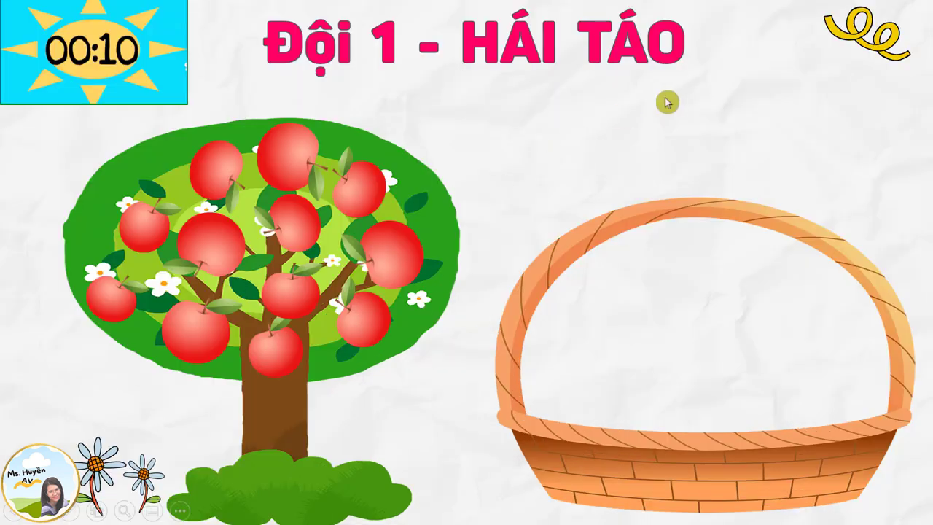
Show the 28 x 7 question, reveal 196, and send an apple into the basket
click(689, 103)
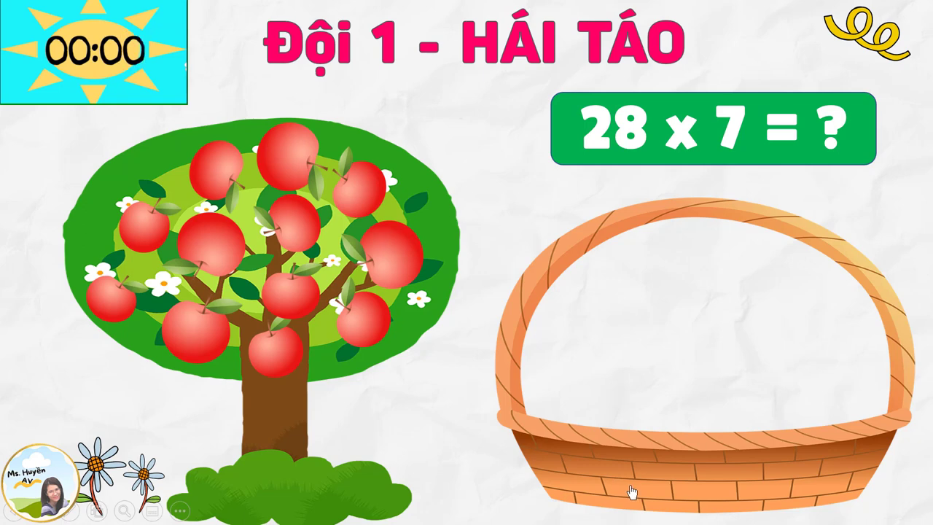
click(873, 135)
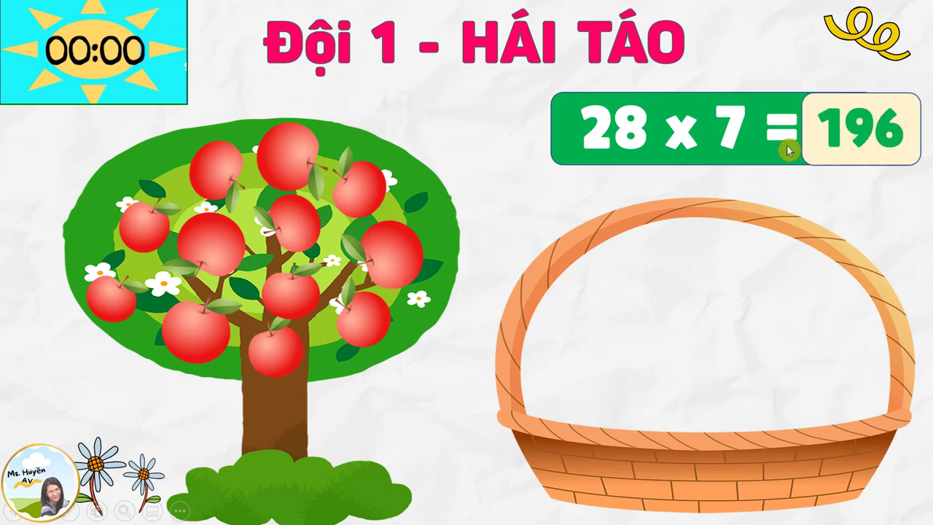
click(203, 335)
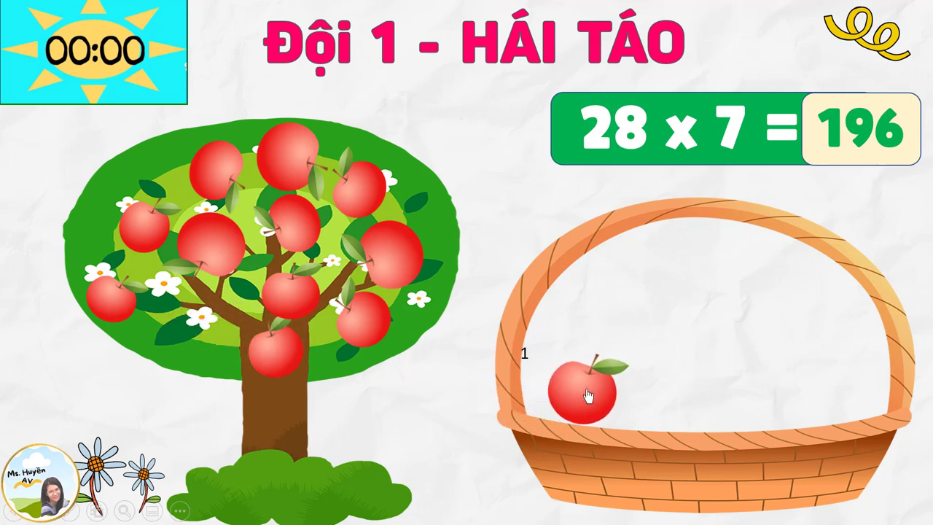
drag(579, 388, 655, 396)
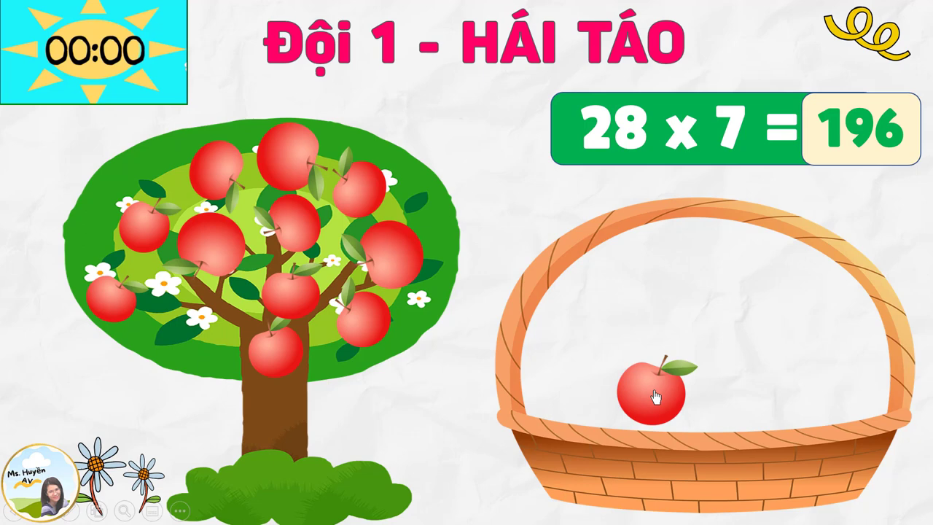
Replace the solved question with 630 : 9 and reveal its answer
click(796, 135)
click(796, 136)
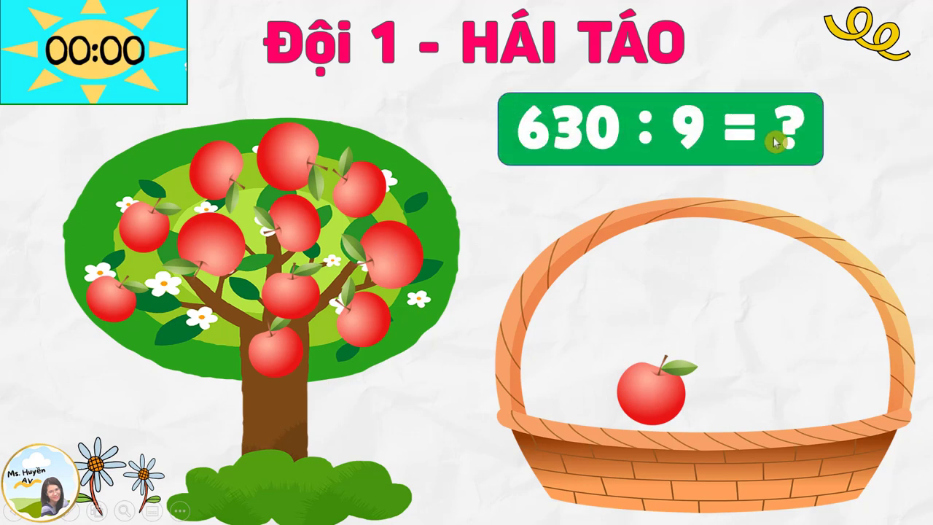
click(775, 142)
Run the timed largest two-digit number question, reveal 99, basket an apple, and advance to Đội 2
click(787, 145)
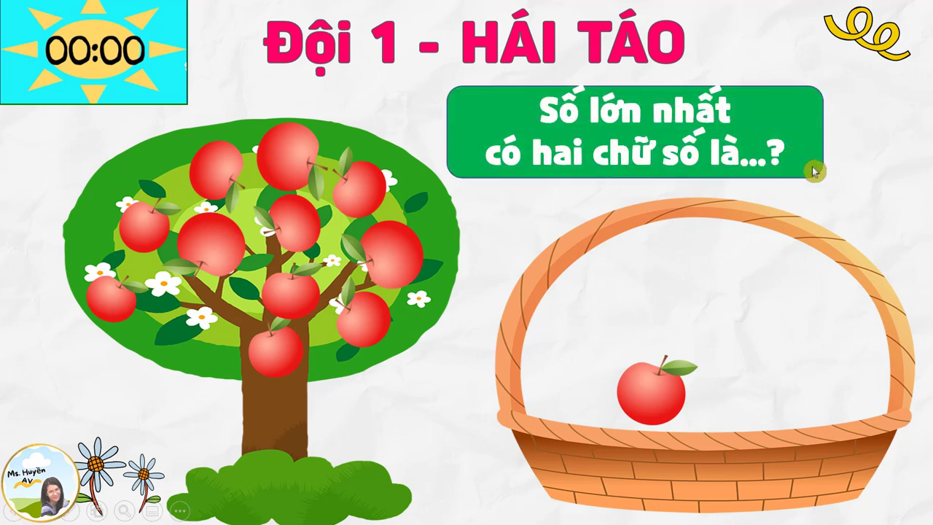
click(626, 493)
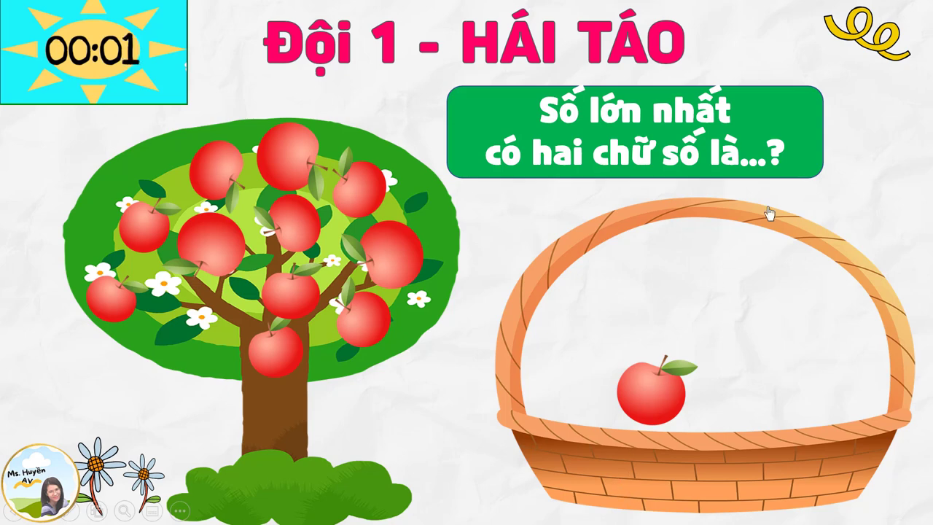
click(816, 167)
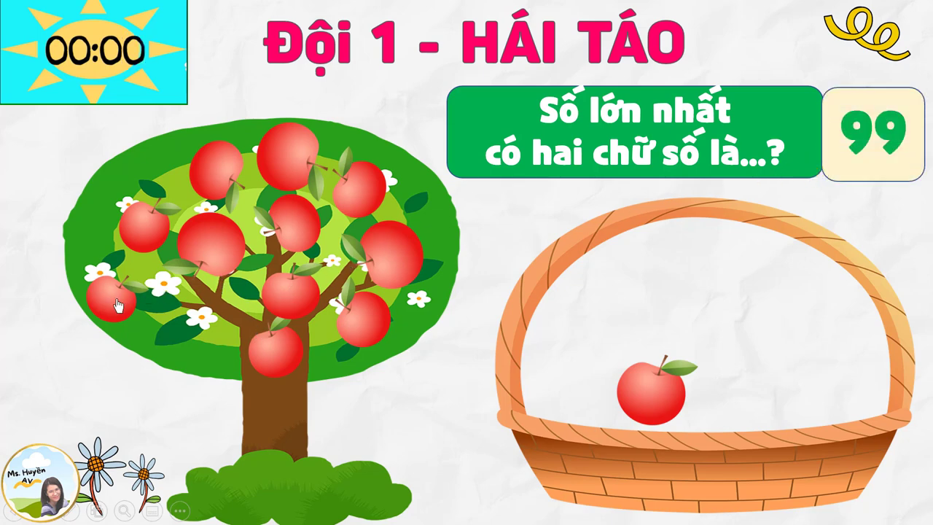
click(271, 356)
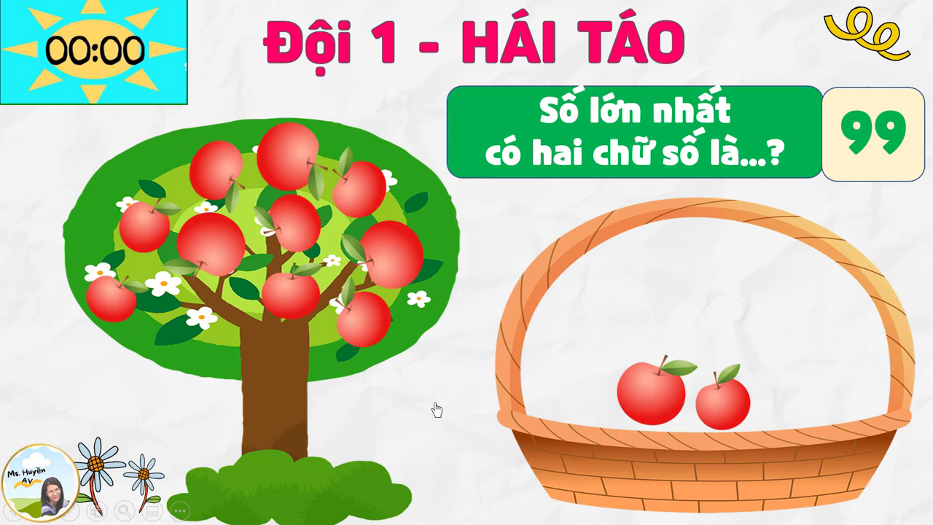
click(277, 480)
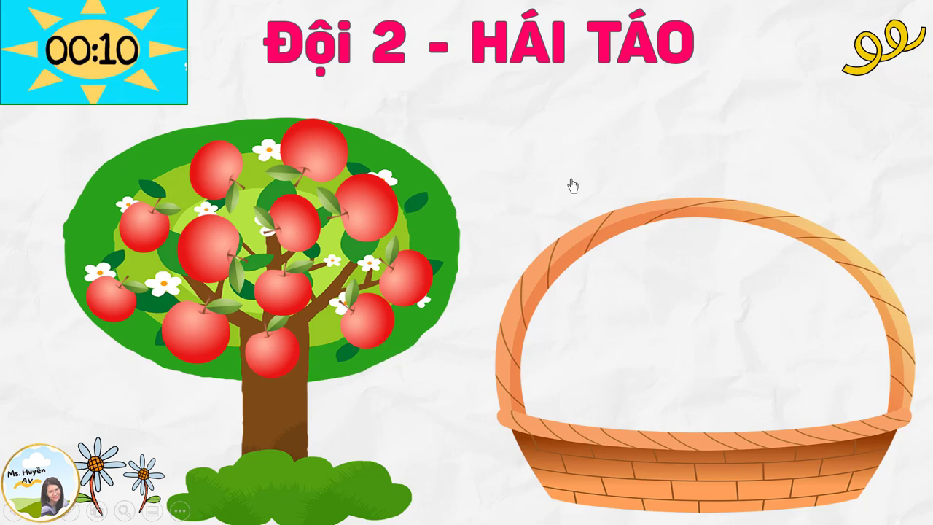
Show the 42 x 7 question, reveal 294, and send an apple into the basket
drag(707, 138, 735, 130)
click(735, 131)
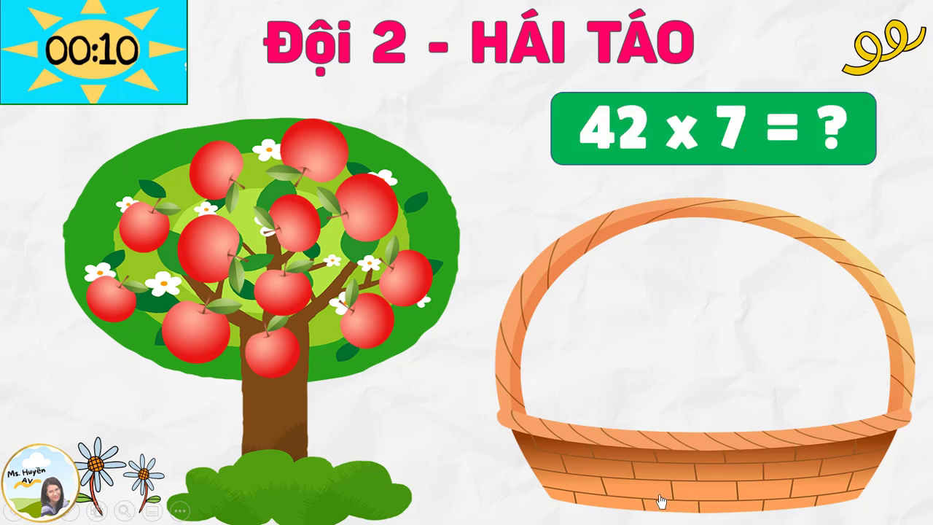
click(818, 141)
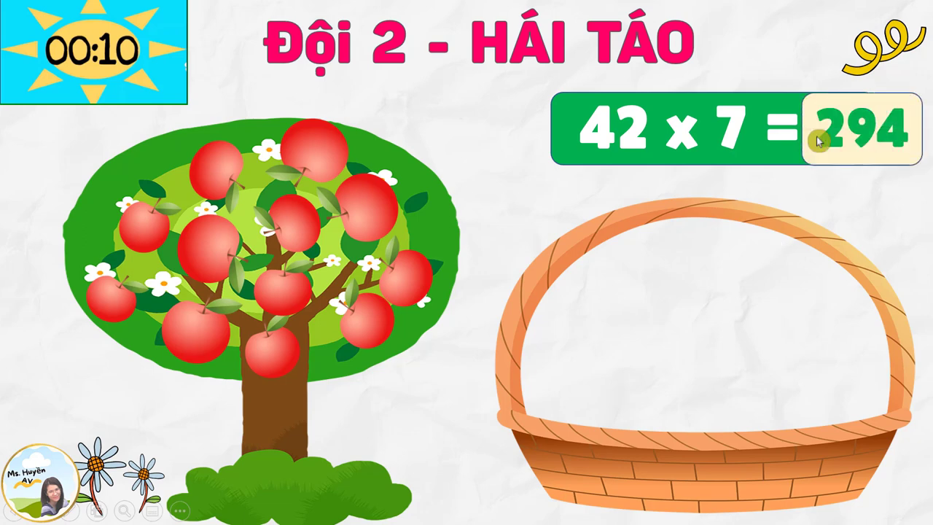
click(206, 335)
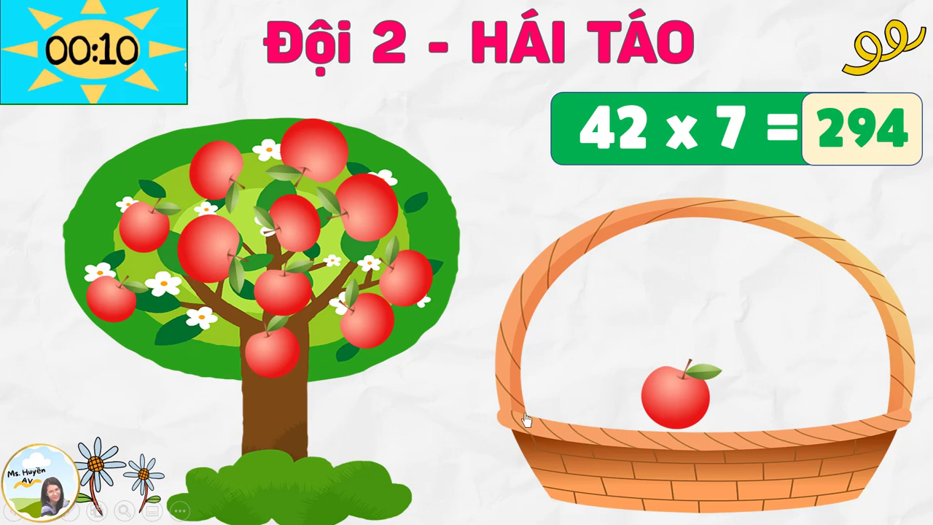
Reveal 320 : 8 = 40 and the round-tens answer 9, then basket a second apple
click(838, 156)
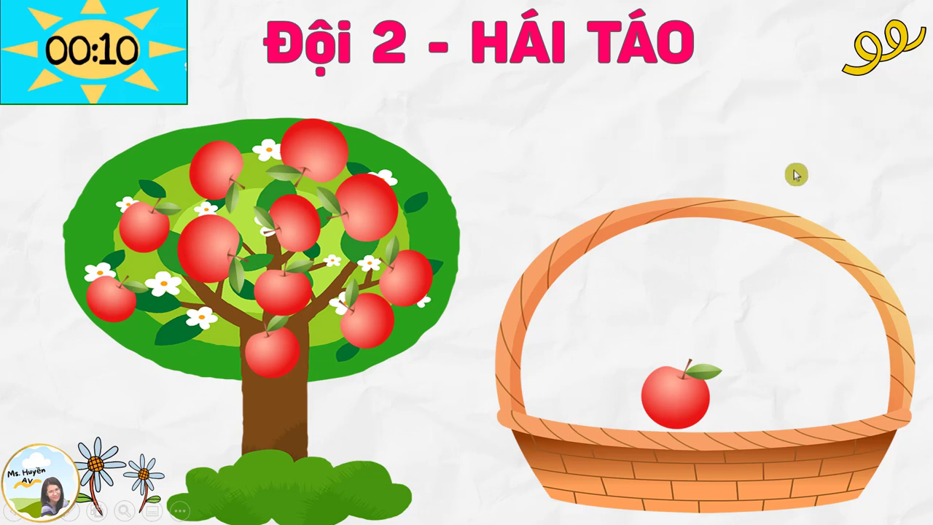
click(835, 145)
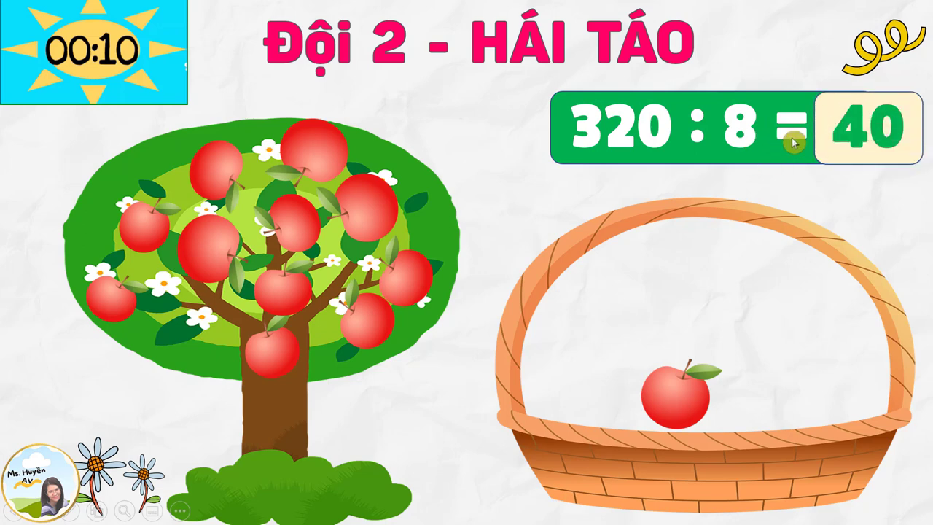
click(795, 143)
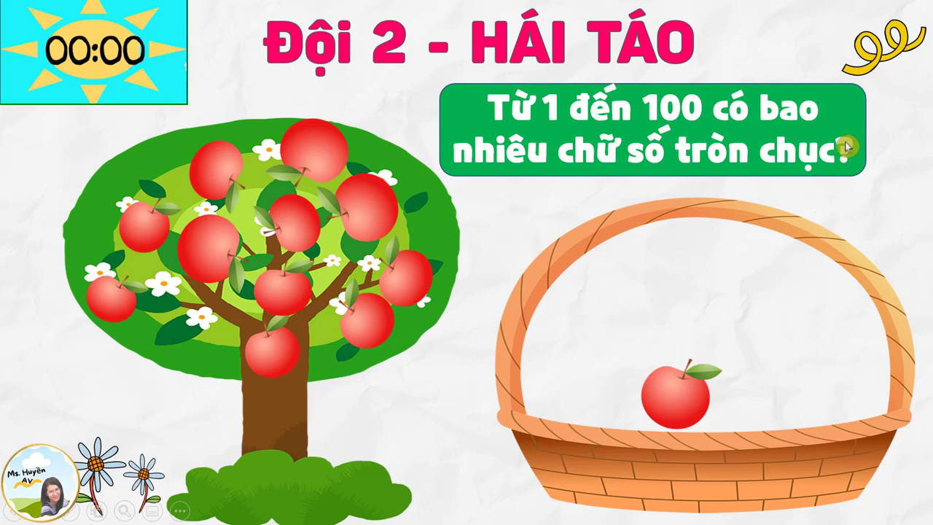
click(846, 143)
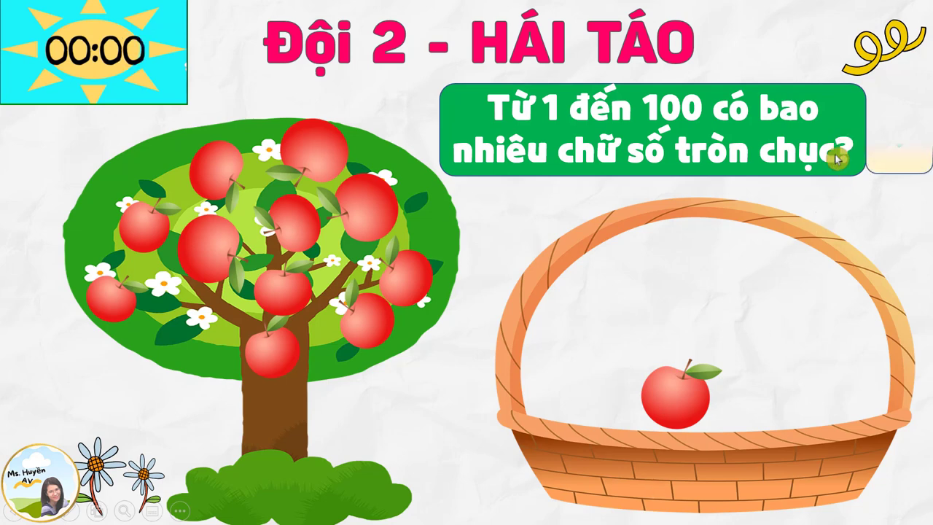
click(271, 357)
drag(739, 403, 748, 405)
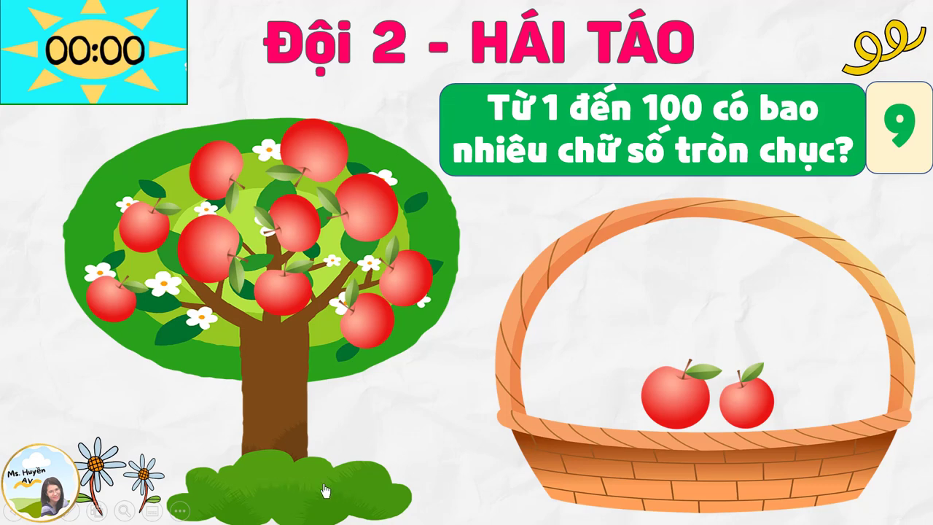
Switch to the Đội 1 slide and back to Đội 2, then end the slide show
click(275, 491)
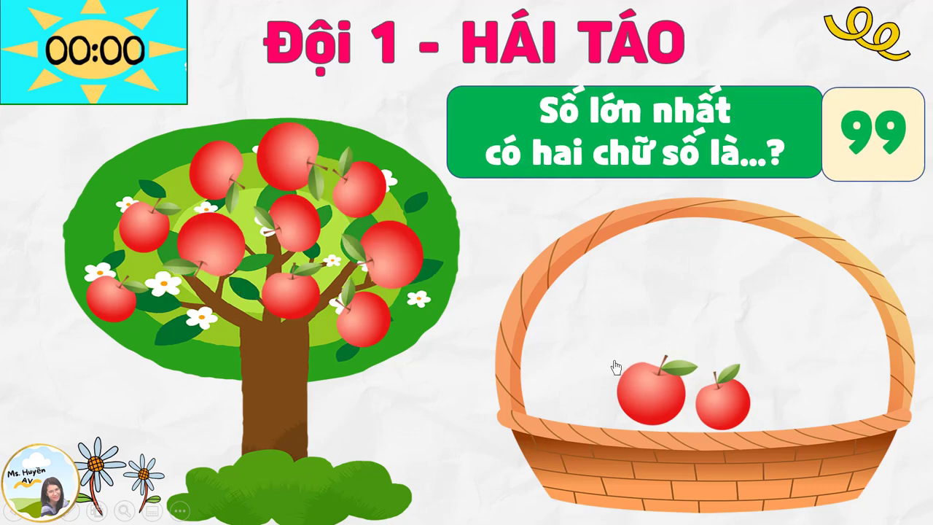
click(266, 470)
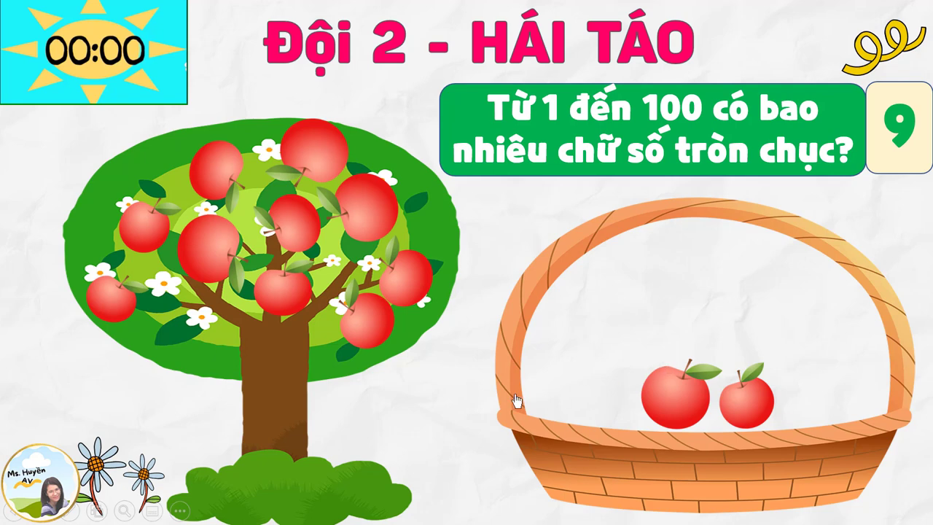
key(Escape)
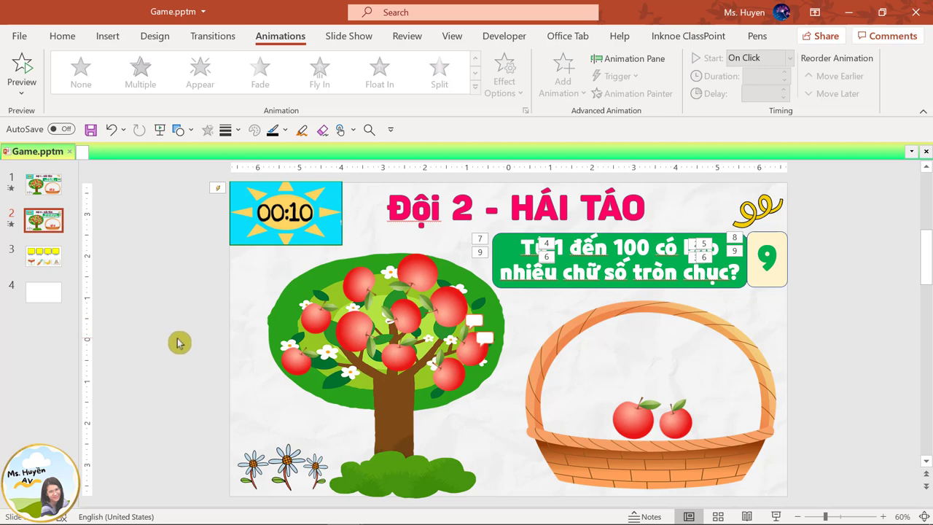
Go to the food-matching slide, select the sausage picture, and open its Action Settings
click(43, 264)
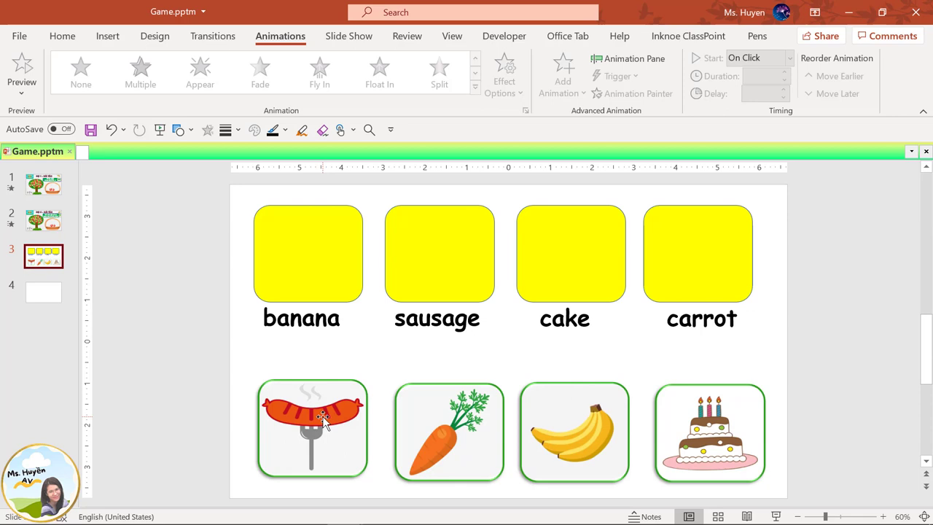
key(alt+n)
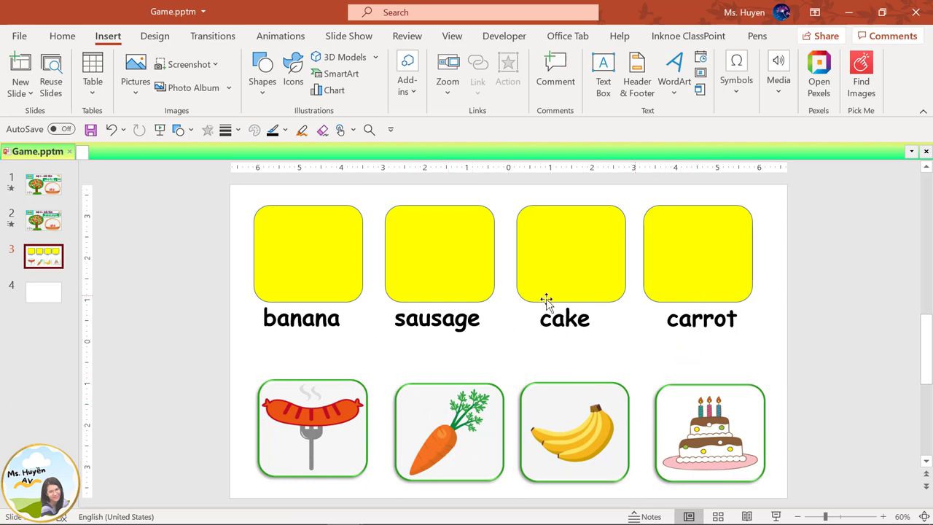
click(312, 421)
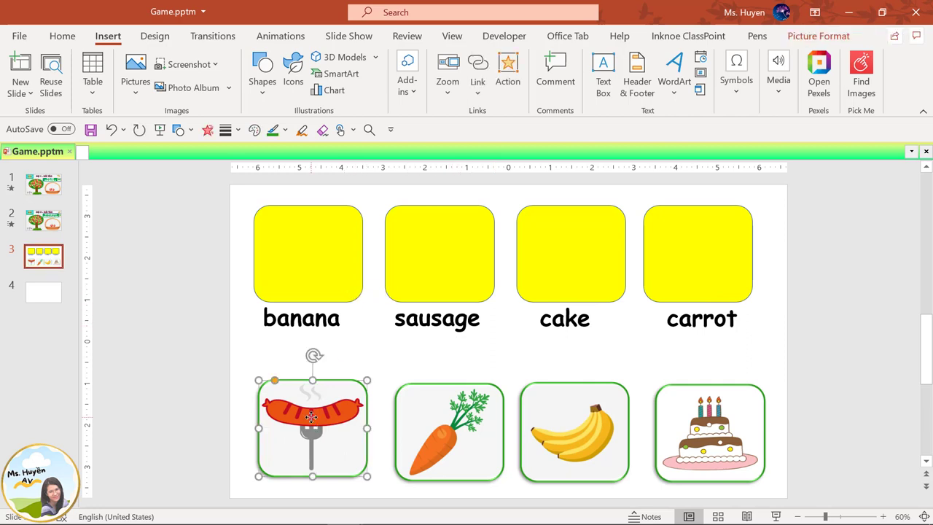
click(62, 36)
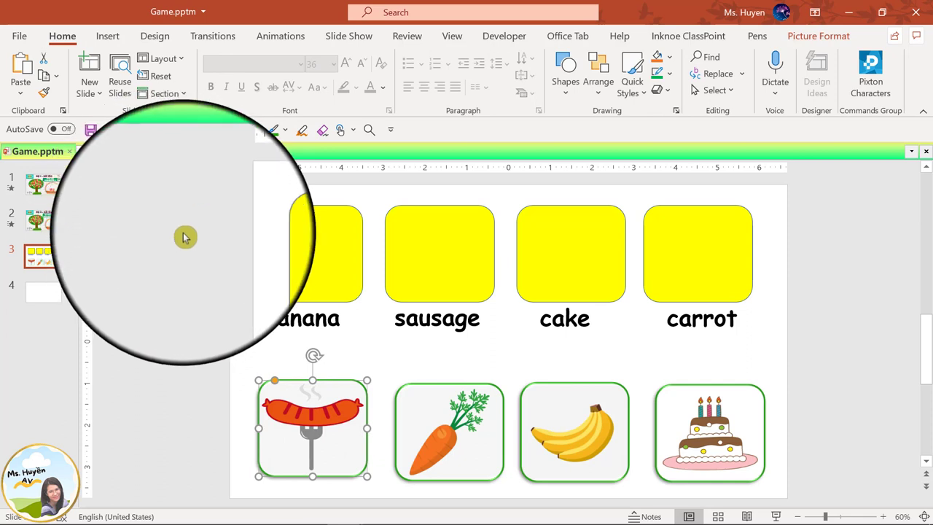
click(108, 38)
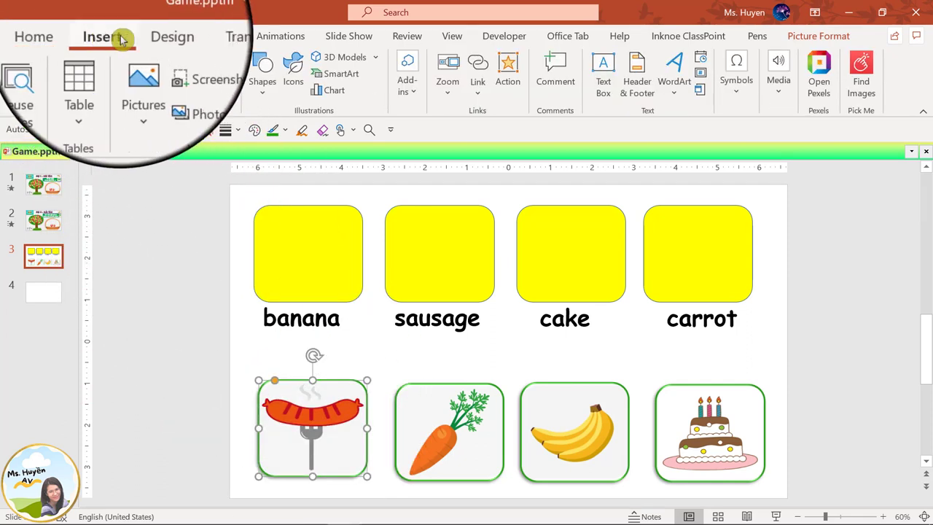
click(505, 85)
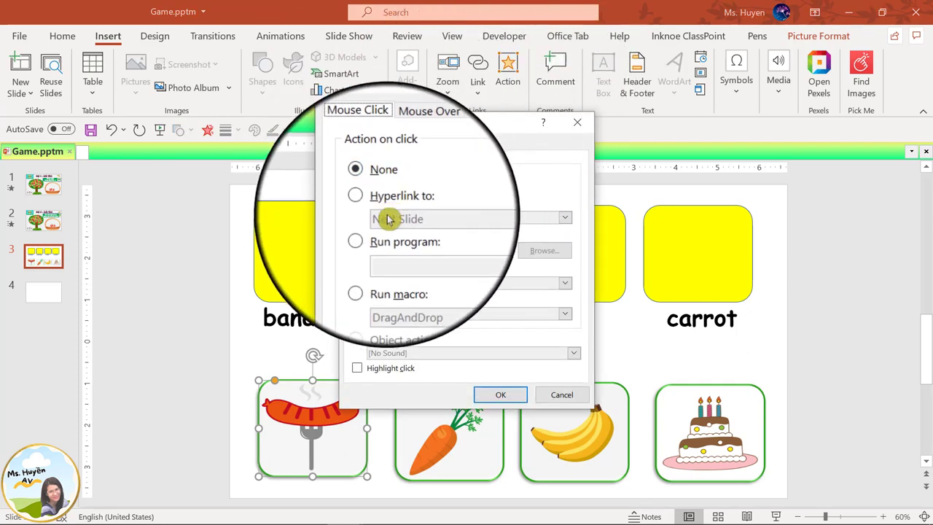
Set the sausage picture to run DragAndDrop on click with the Chime sound
click(366, 268)
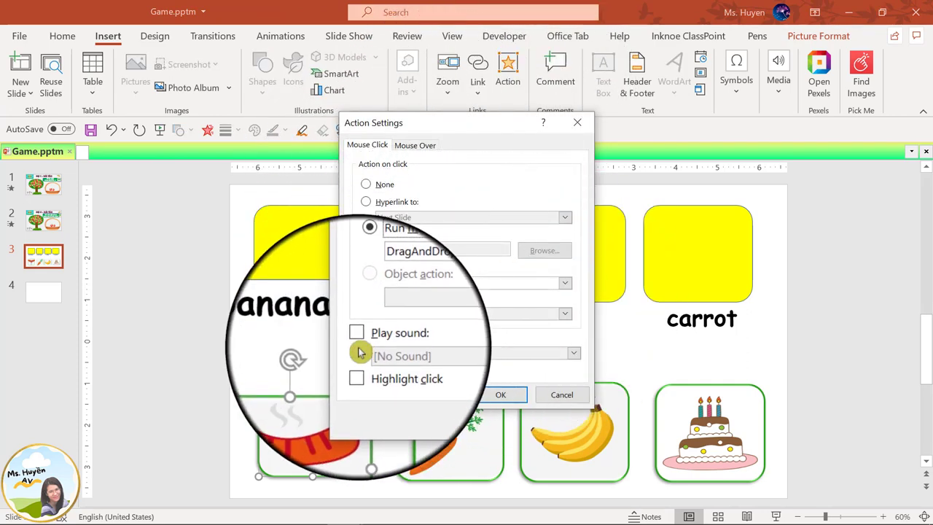
click(358, 337)
click(436, 354)
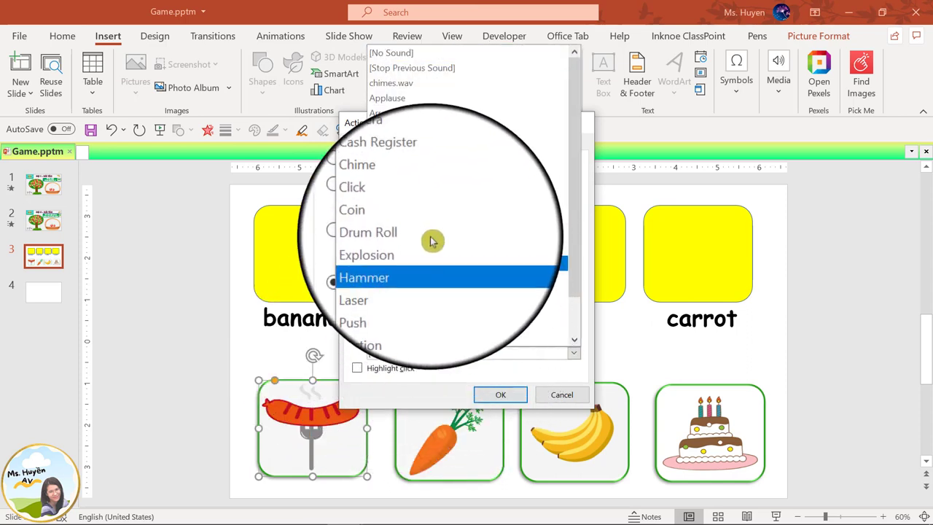
scroll(428, 312, down, 1)
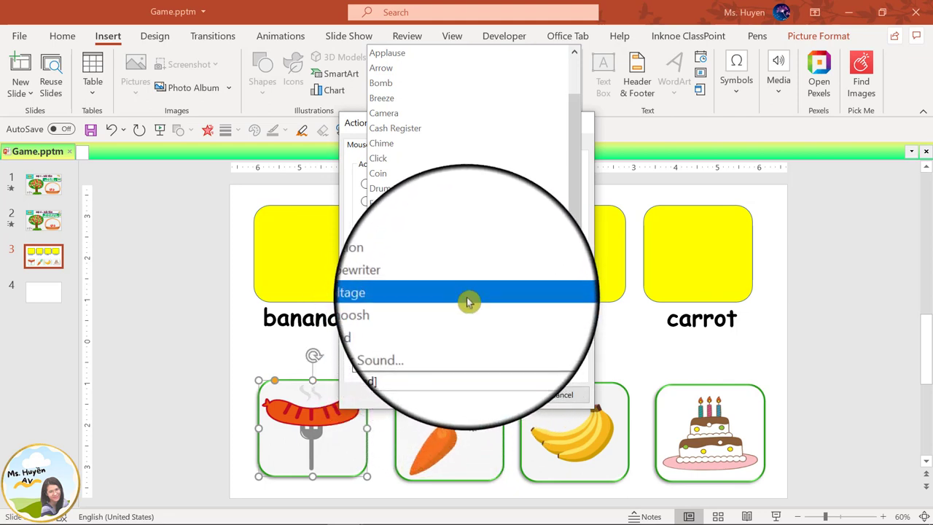
scroll(466, 240, up, 1)
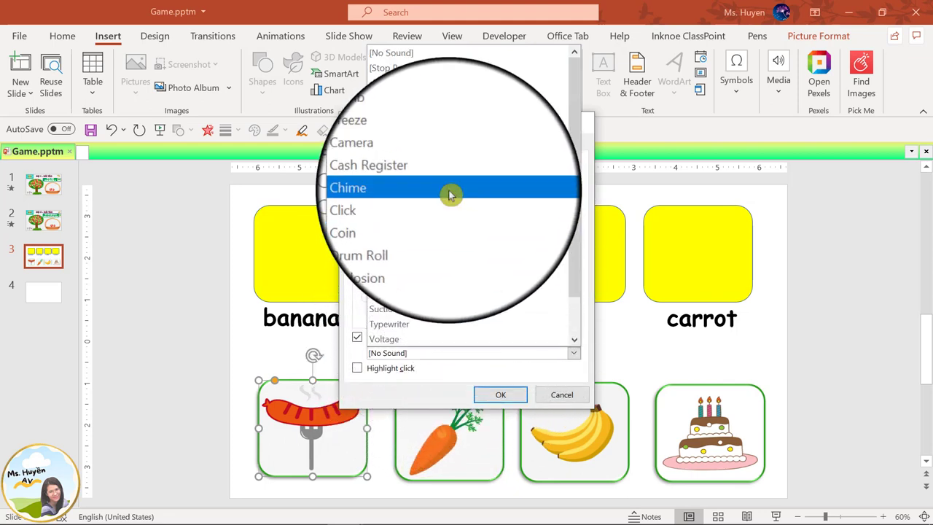
click(450, 192)
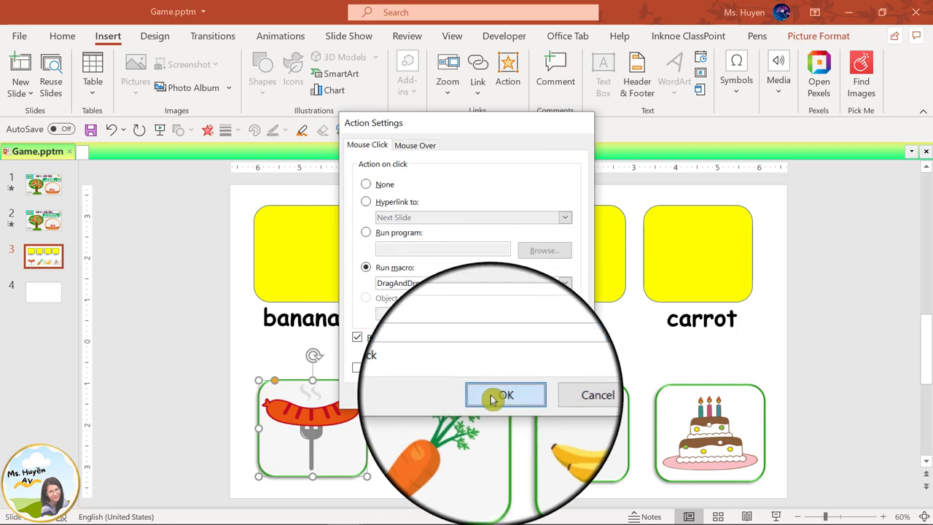
click(490, 398)
Give the carrot picture the same DragAndDrop macro and Chime sound on click
click(450, 425)
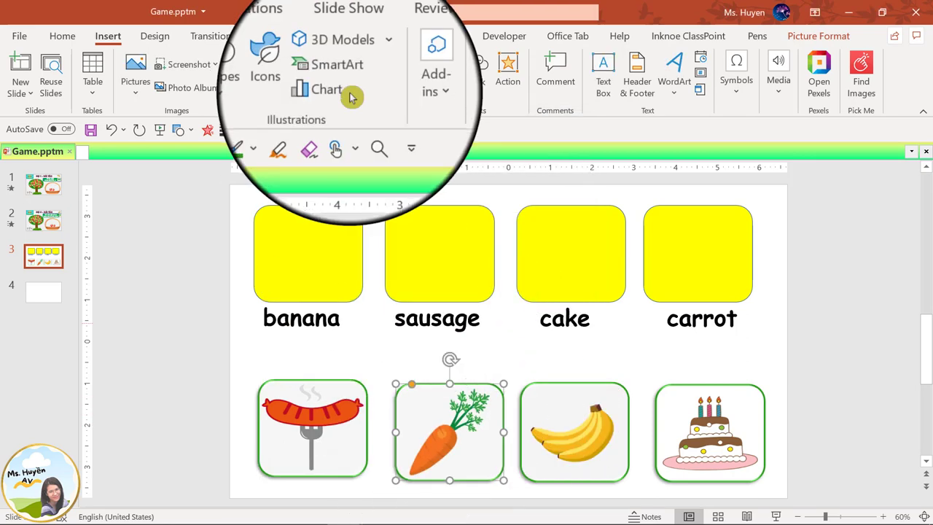
click(508, 76)
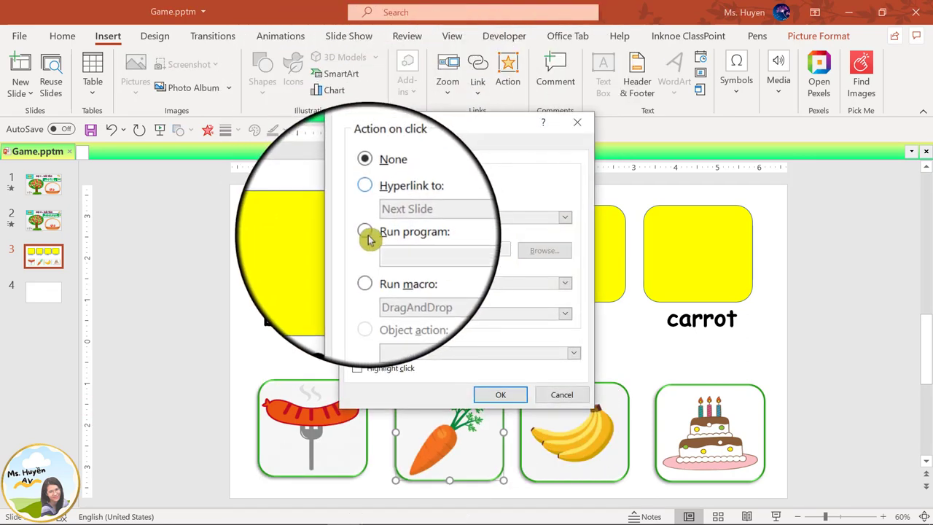
click(369, 233)
click(366, 268)
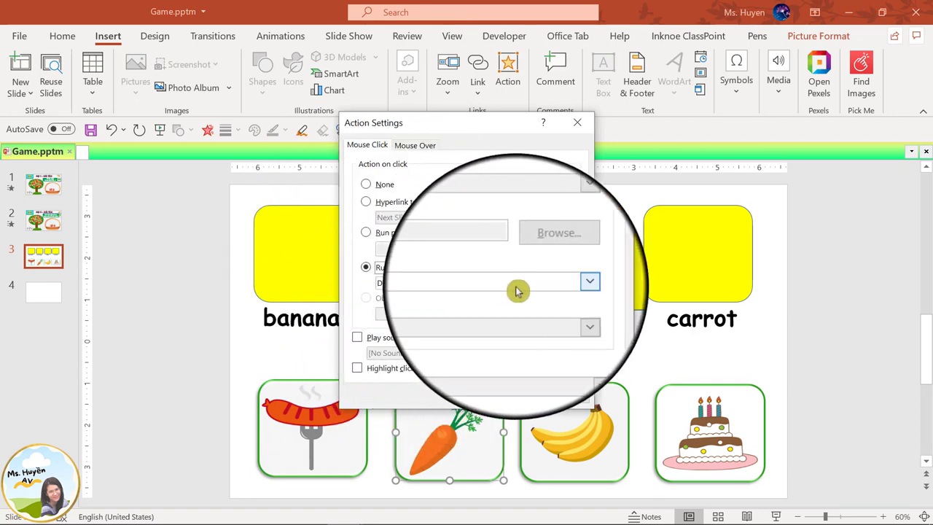
click(358, 338)
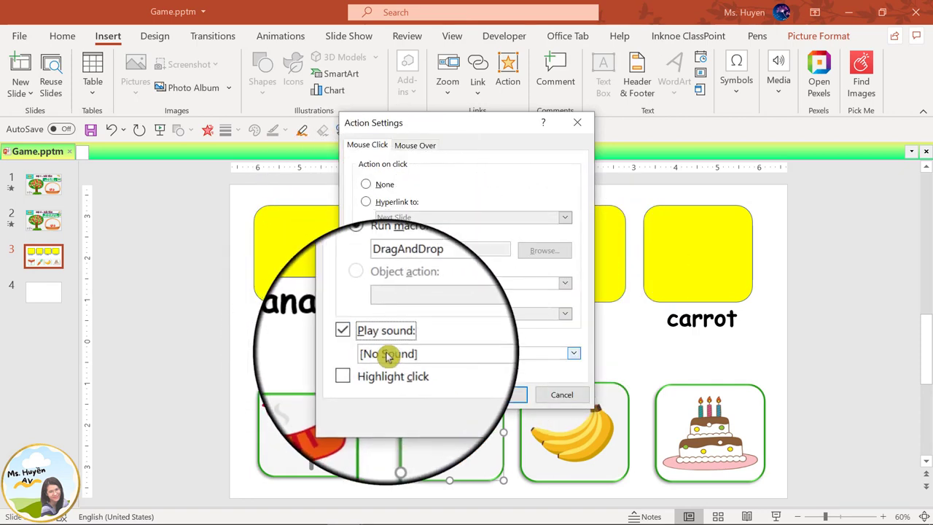
click(385, 354)
click(402, 192)
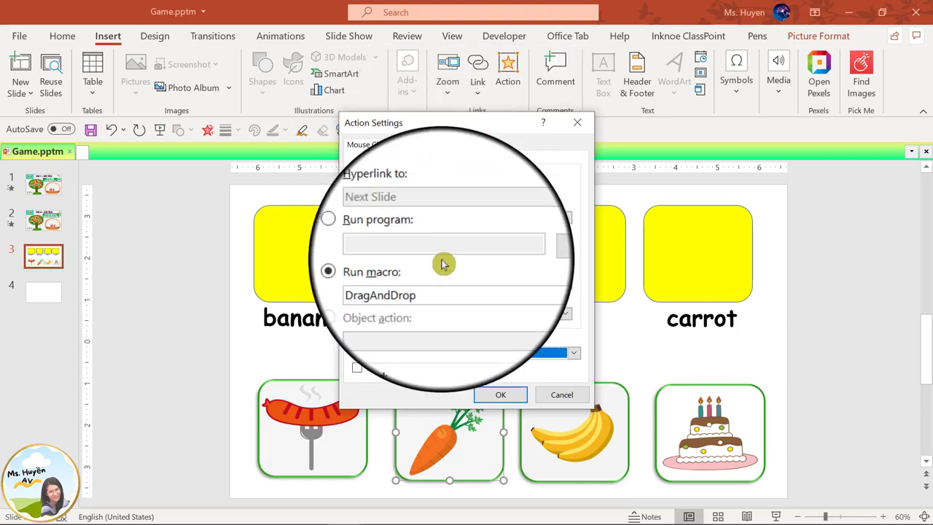
click(499, 394)
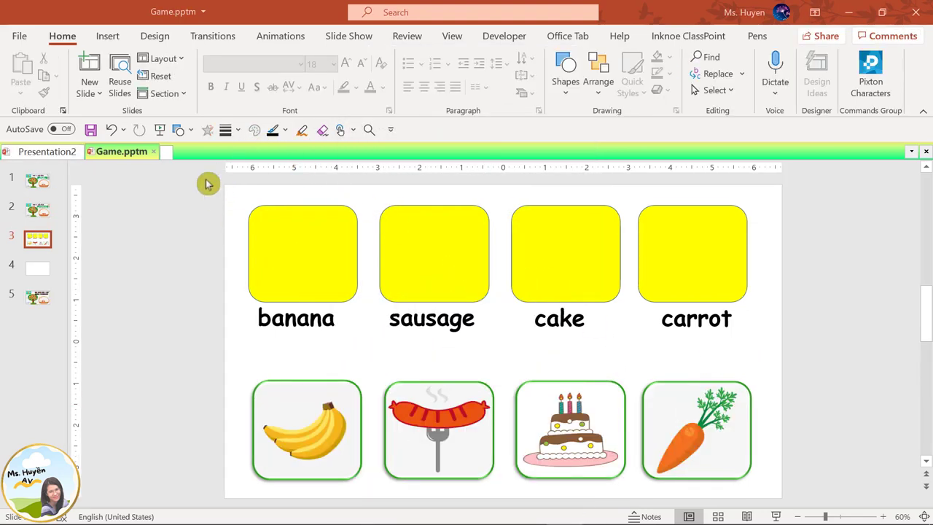
Add a text box reading 123 and move it to the slide's left edge below banana
click(191, 130)
click(185, 171)
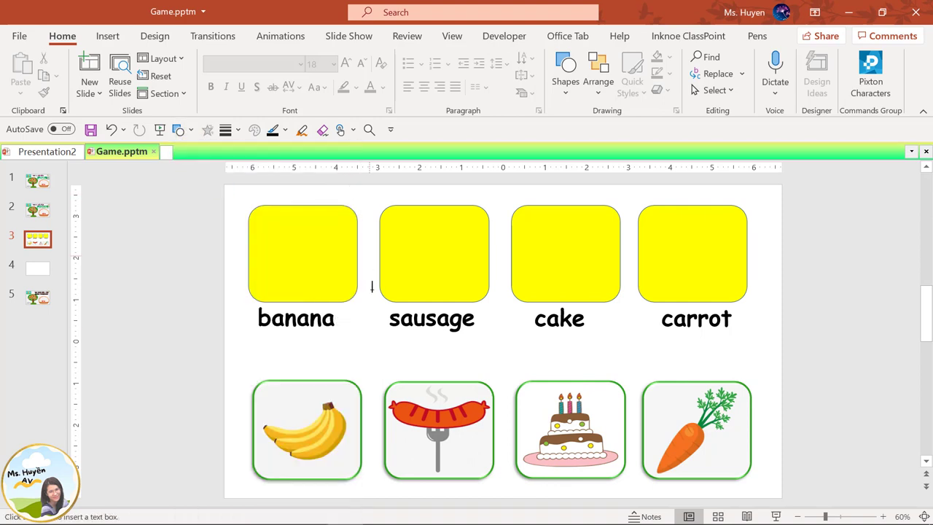
drag(361, 343, 428, 370)
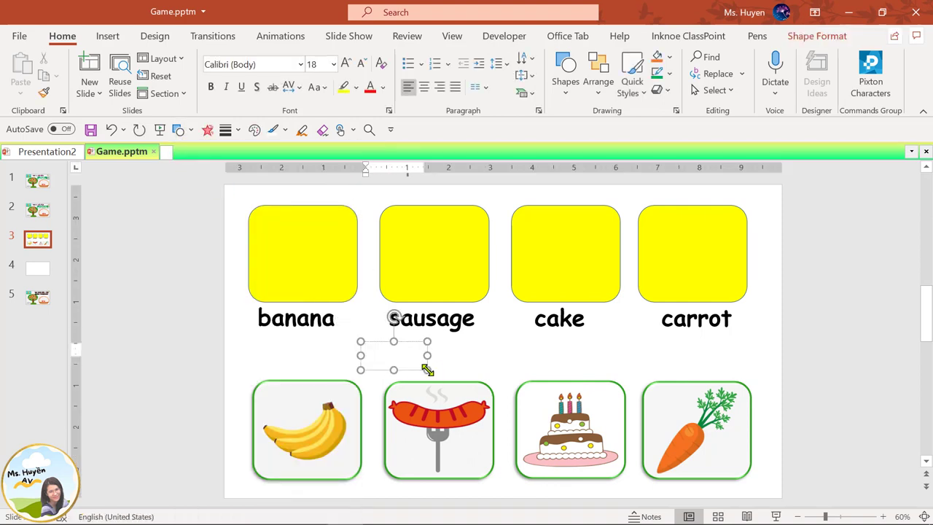
text(123)
click(418, 364)
click(387, 355)
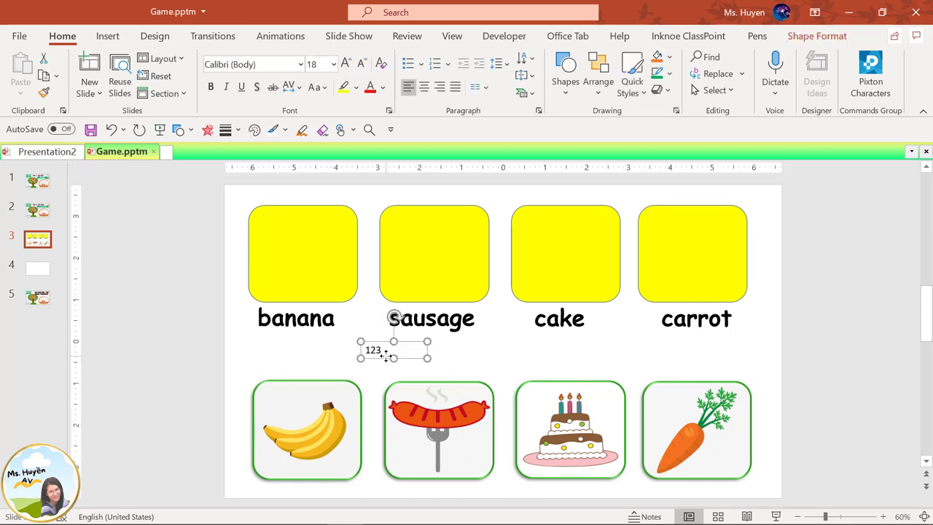
drag(385, 358, 199, 358)
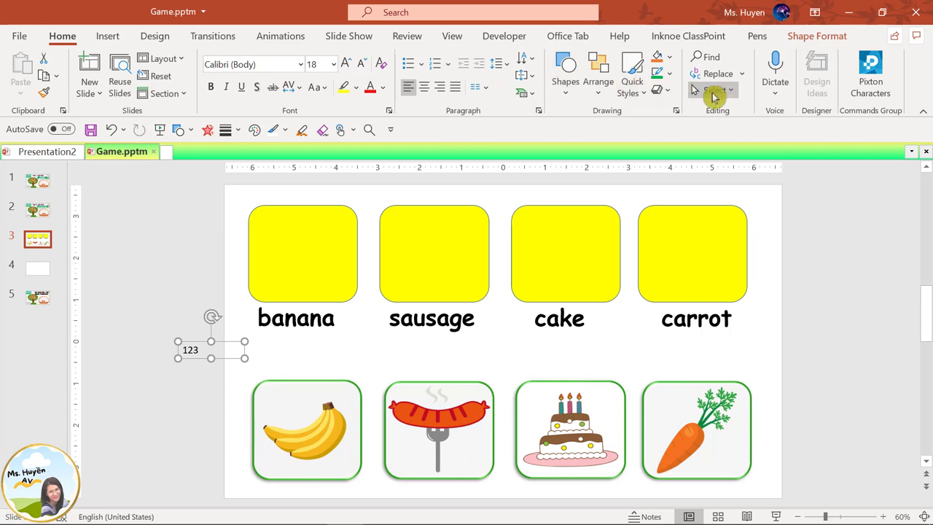
Rename TextBox 1 to Timer in the Selection Pane
click(721, 94)
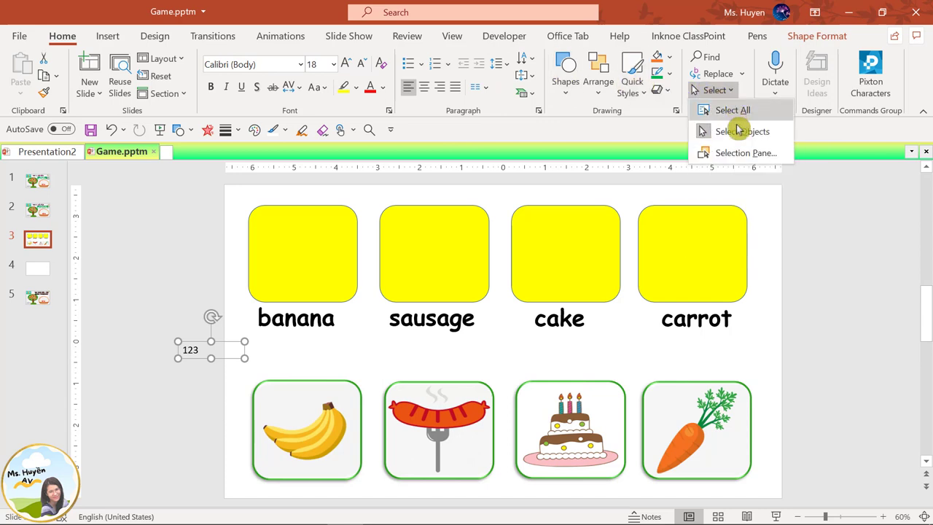
click(743, 153)
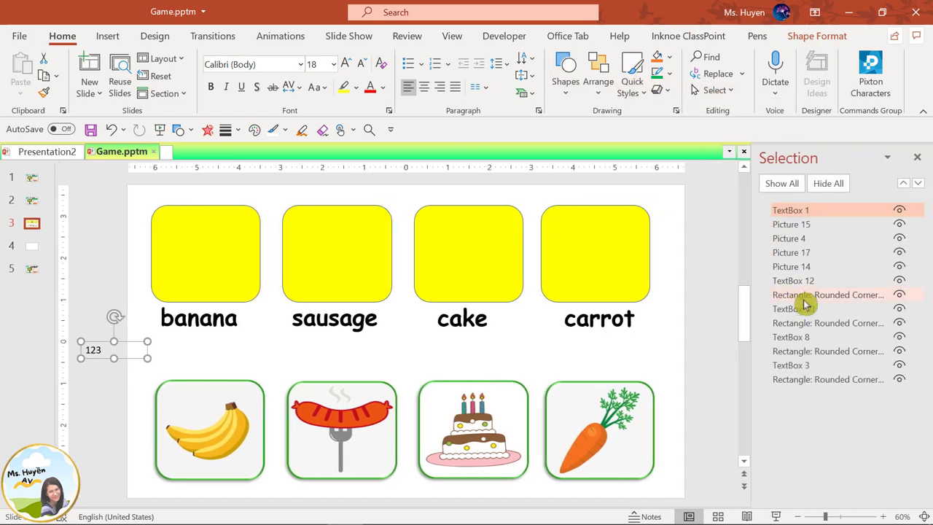
click(824, 216)
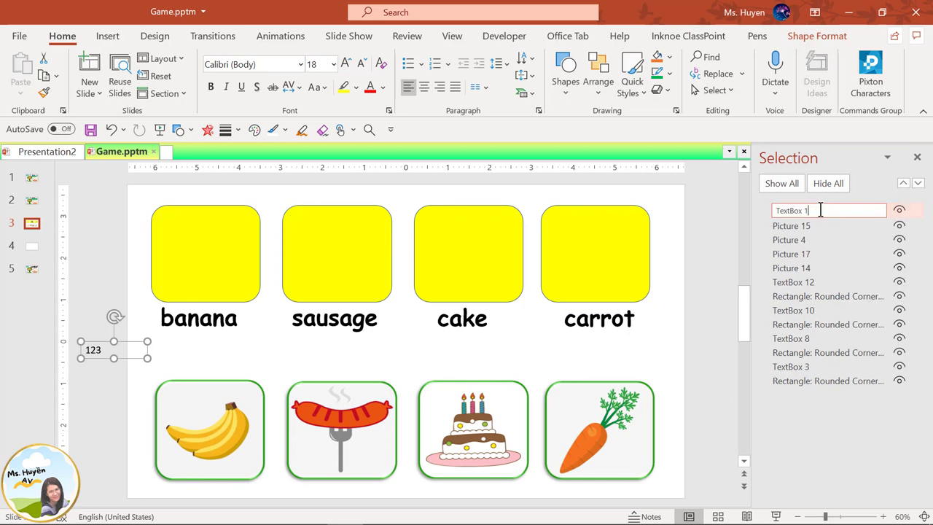
text(Timer)
click(727, 387)
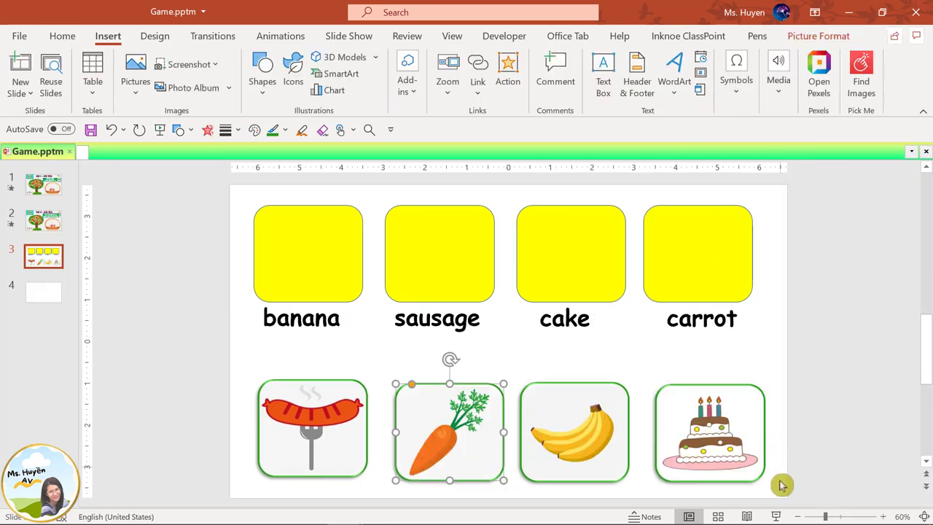
Start the slide show and test-drag the sausage picture onto the cake box and back
click(777, 516)
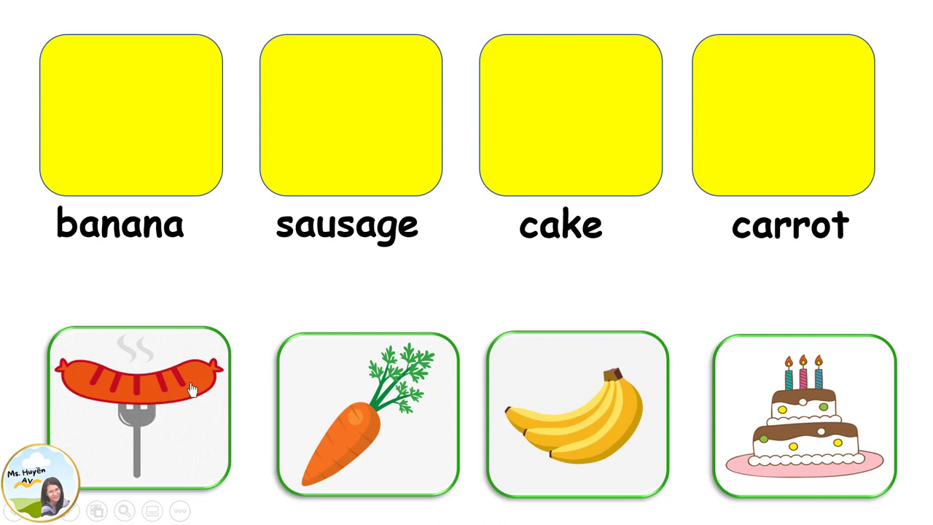
drag(191, 391, 579, 129)
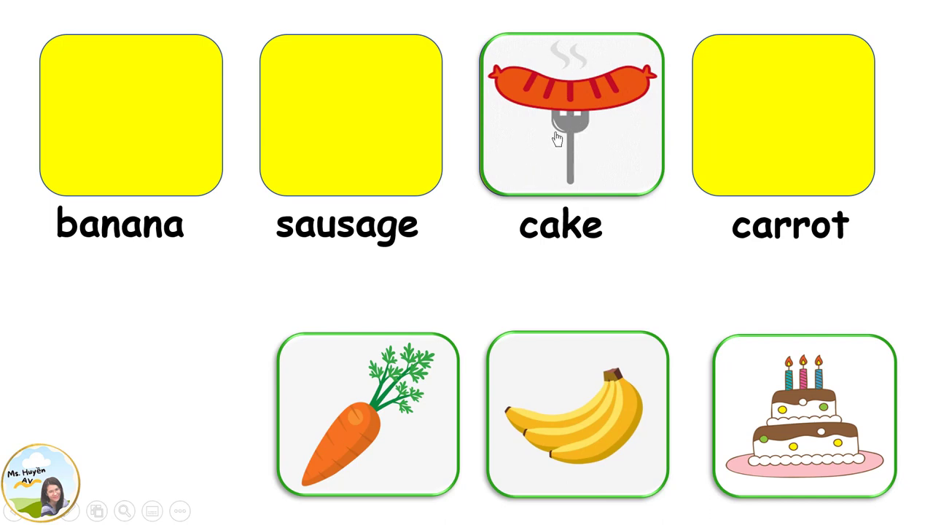
drag(556, 139, 141, 421)
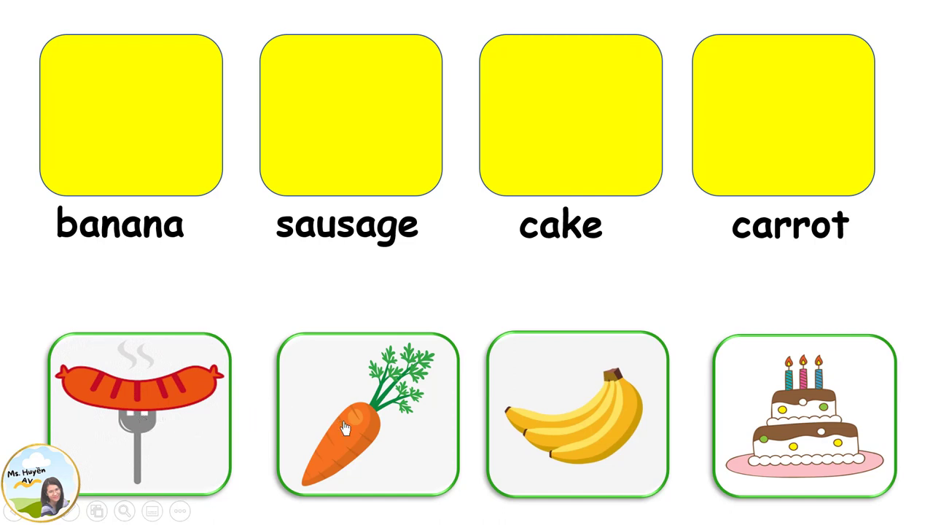
Drop the carrot, banana, cake and sausage pictures onto their matching words, then end the show
mouse_move(345, 428)
mouse_down()
mouse_move(320, 434)
mouse_move(729, 203)
mouse_move(785, 122)
mouse_up()
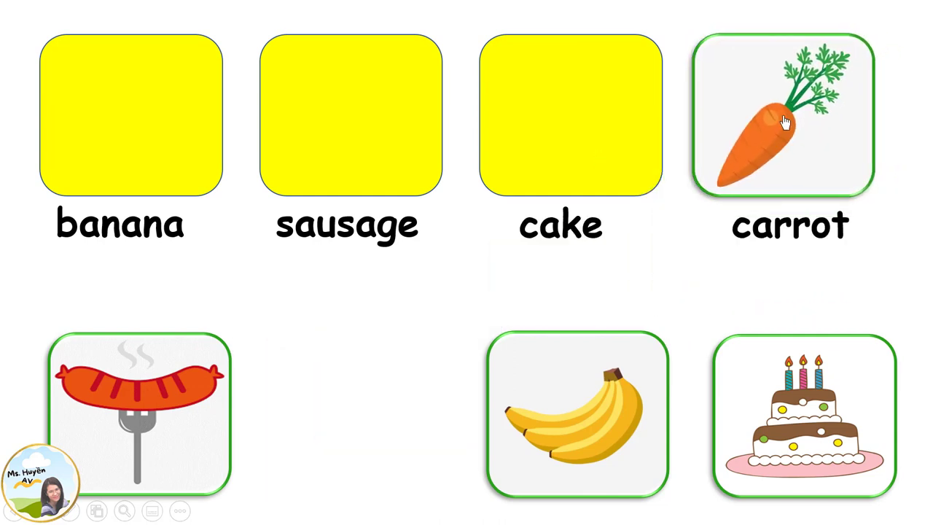
mouse_move(583, 448)
mouse_down()
mouse_move(144, 202)
mouse_move(136, 125)
mouse_up()
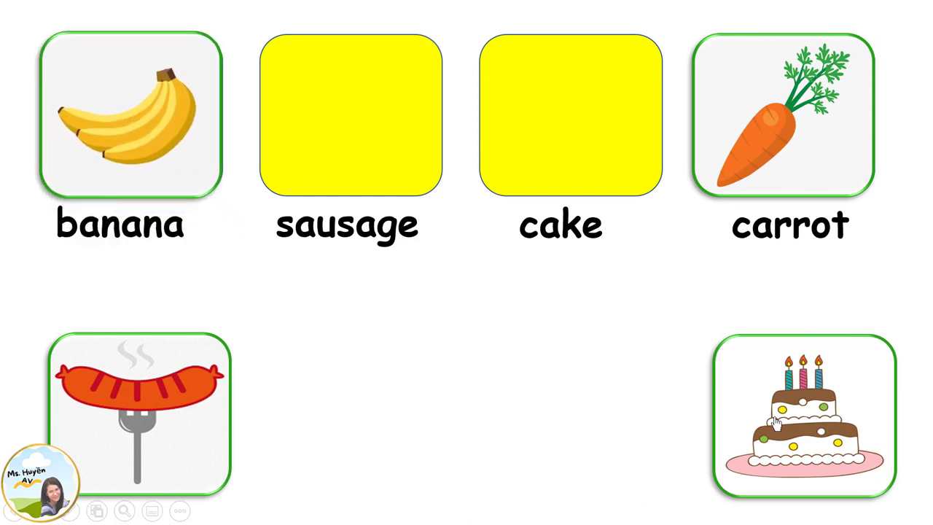
drag(782, 428, 593, 210)
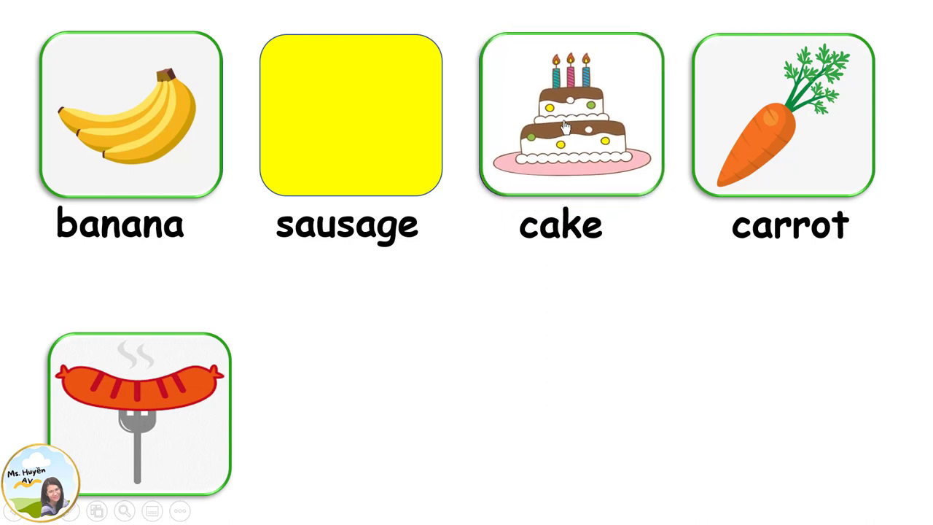
click(168, 432)
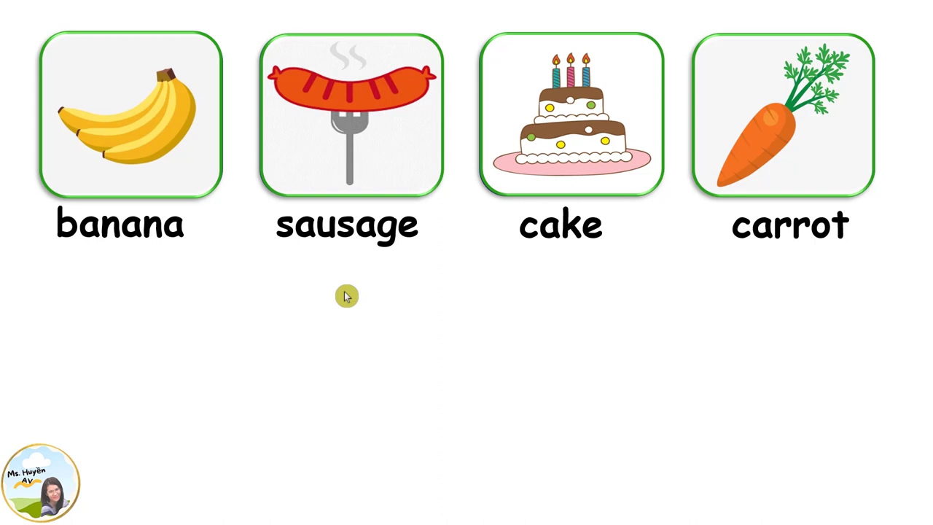
key(Escape)
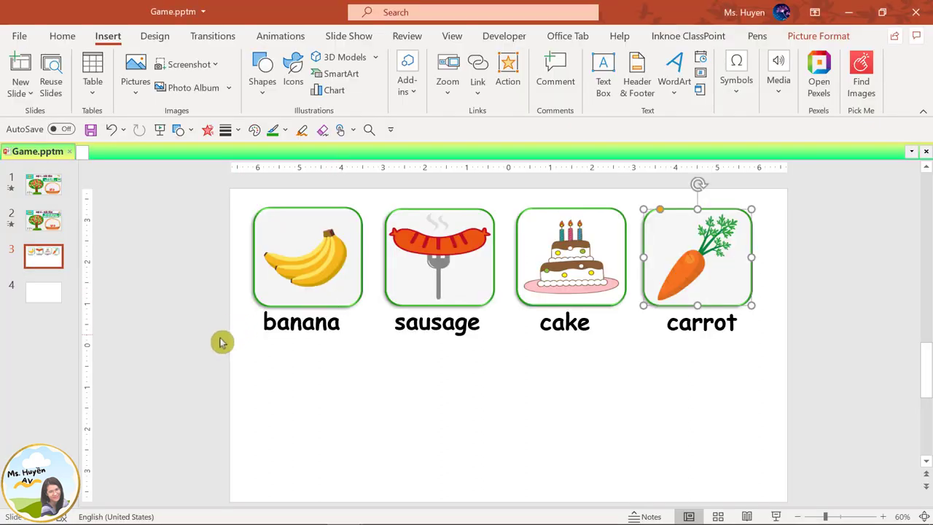